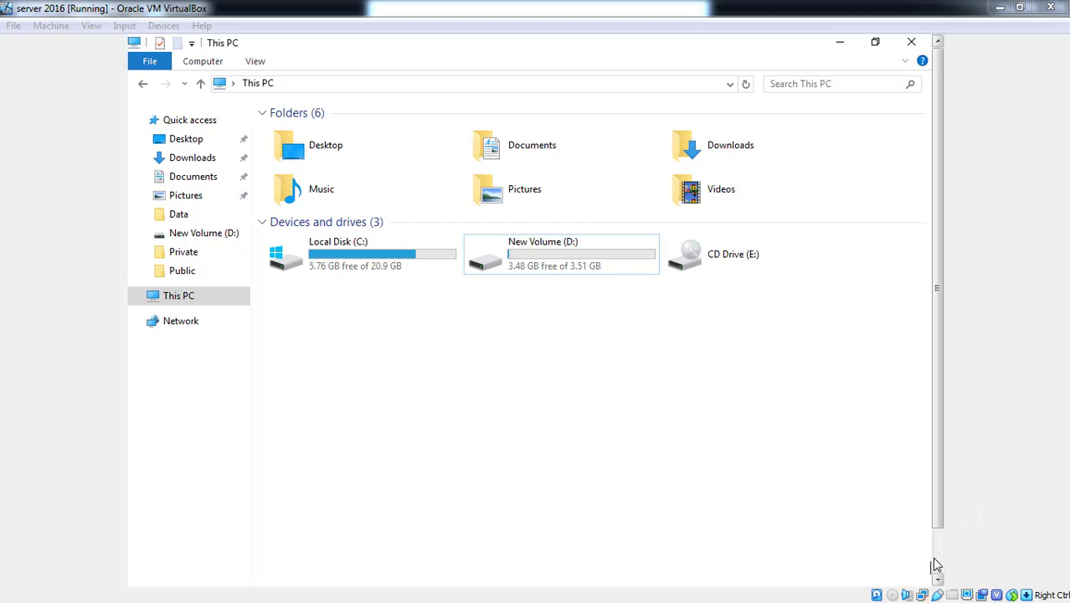
Open the empty New Volume (D:) drive from This PC in File Explorer
{"action": "mouse_move", "coordinate": [936, 566]}
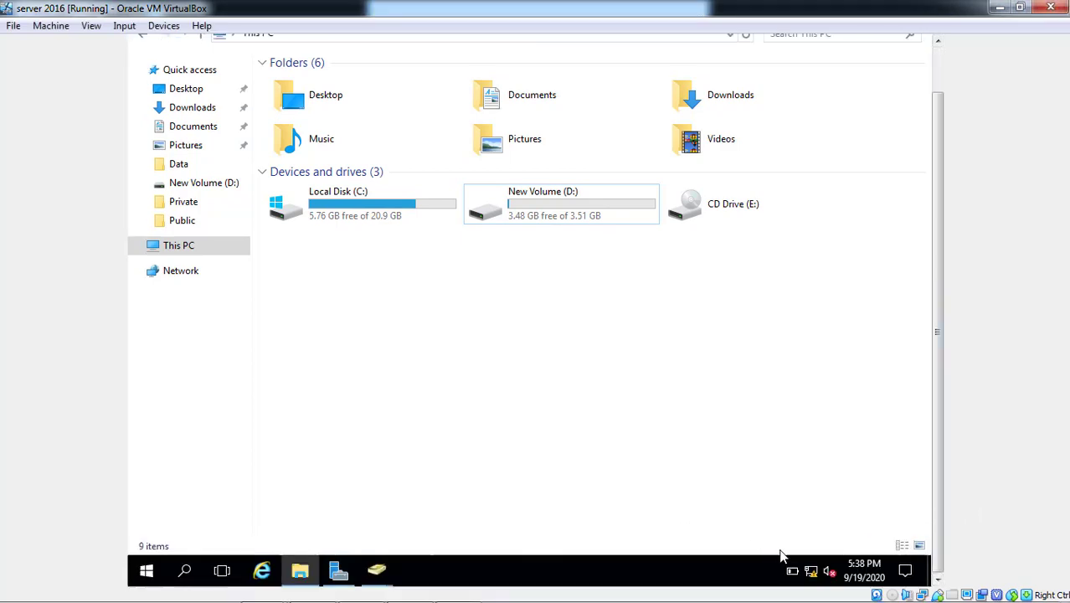
{"action": "mouse_move", "coordinate": [892, 600]}
{"action": "left_click", "coordinate": [999, 590]}
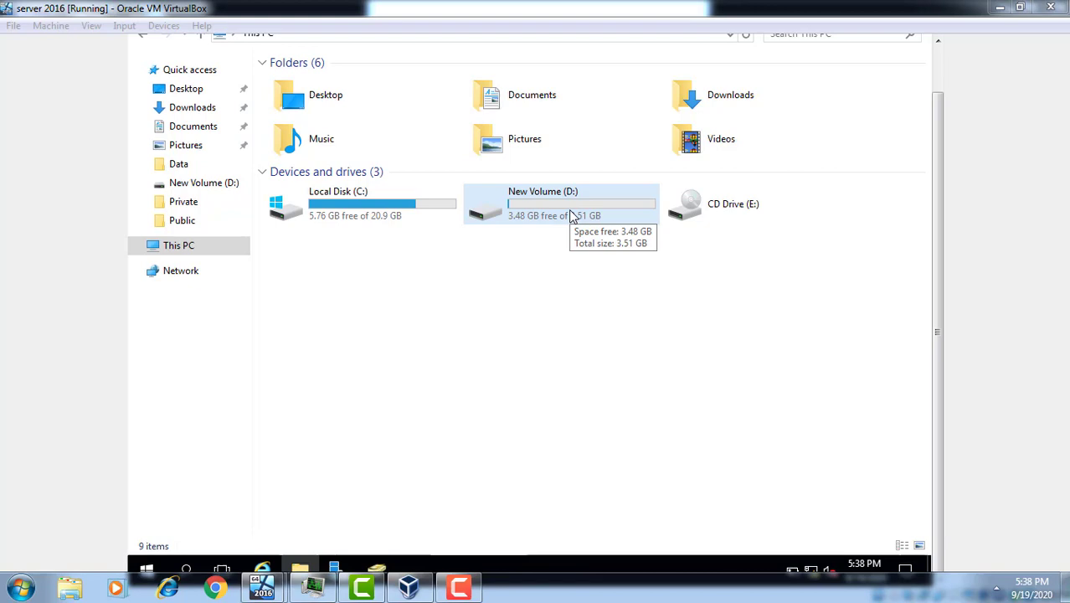
{"action": "left_click", "coordinate": [570, 215]}
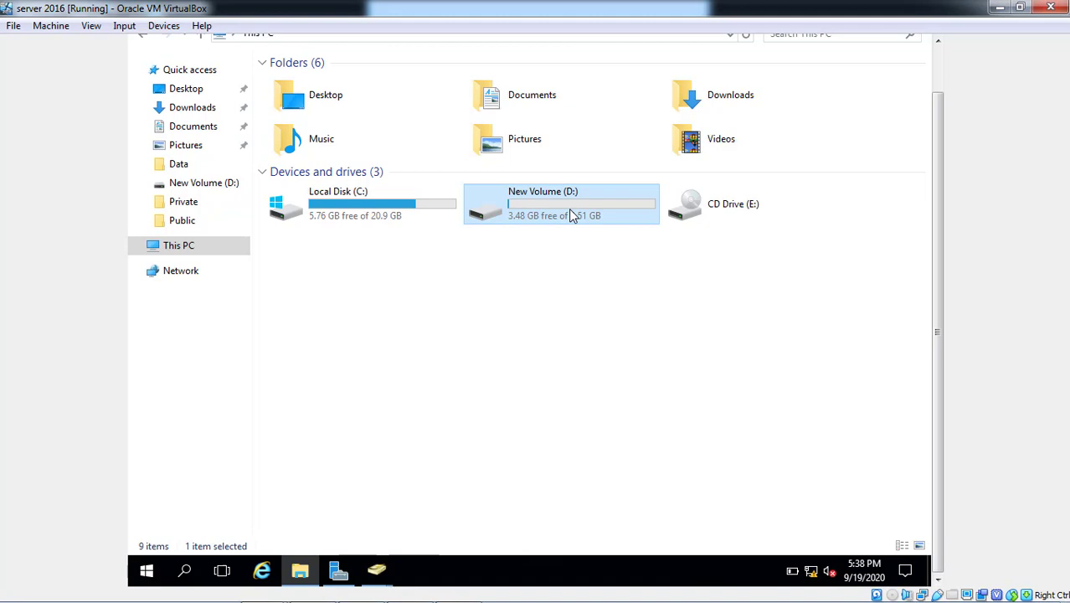
{"action": "double_click", "coordinate": [571, 214]}
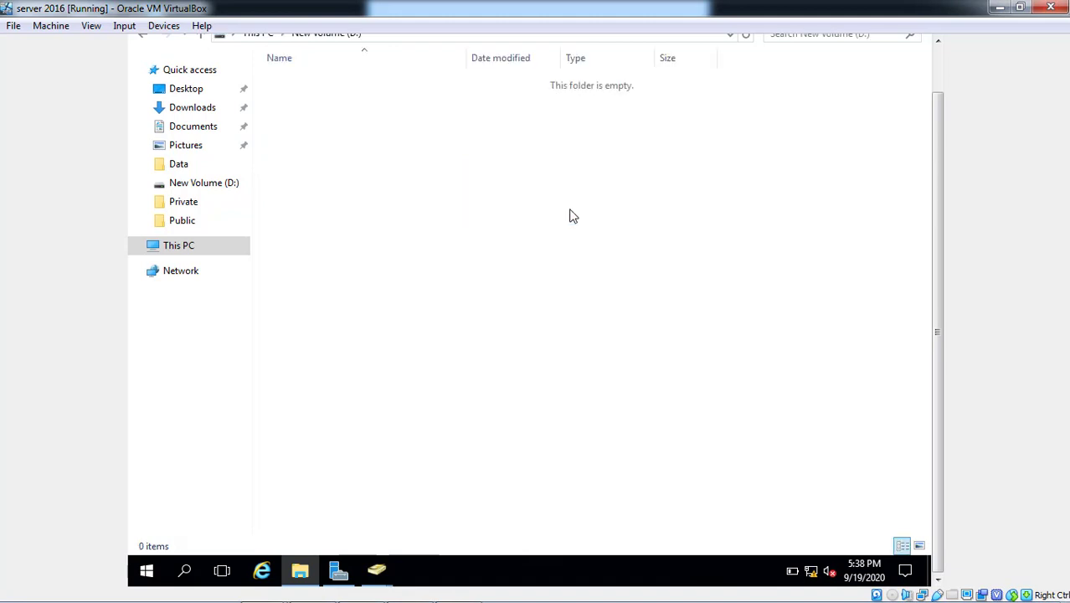
Create a new folder named Roam on New Volume (D:)
{"action": "right_click", "coordinate": [379, 215]}
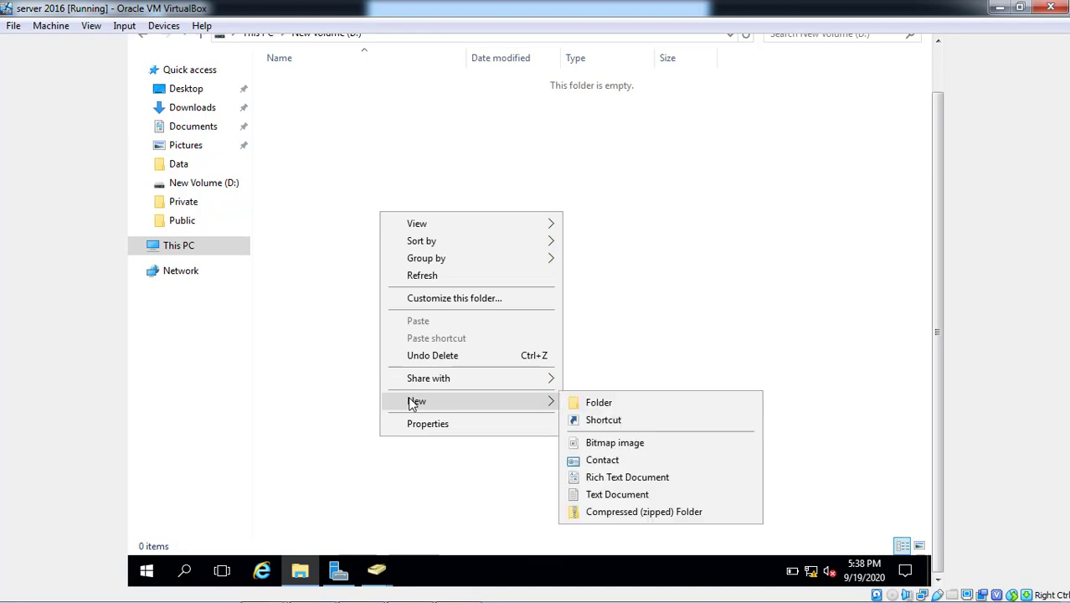
{"action": "left_click", "coordinate": [575, 403]}
{"action": "type", "text": "R"}
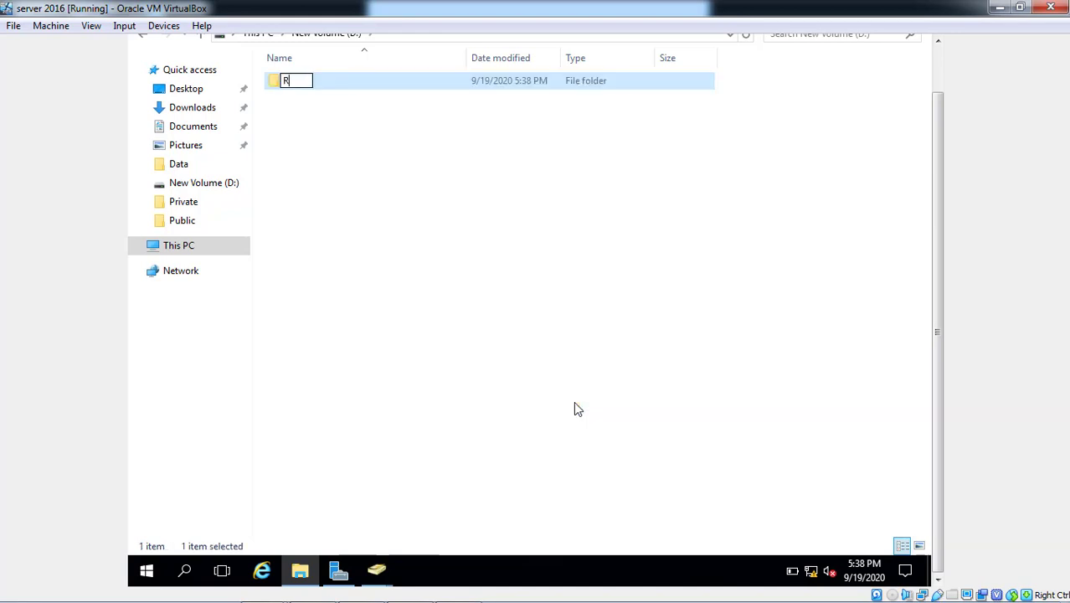
{"action": "type", "text": "oam"}
{"action": "key", "text": "Return"}
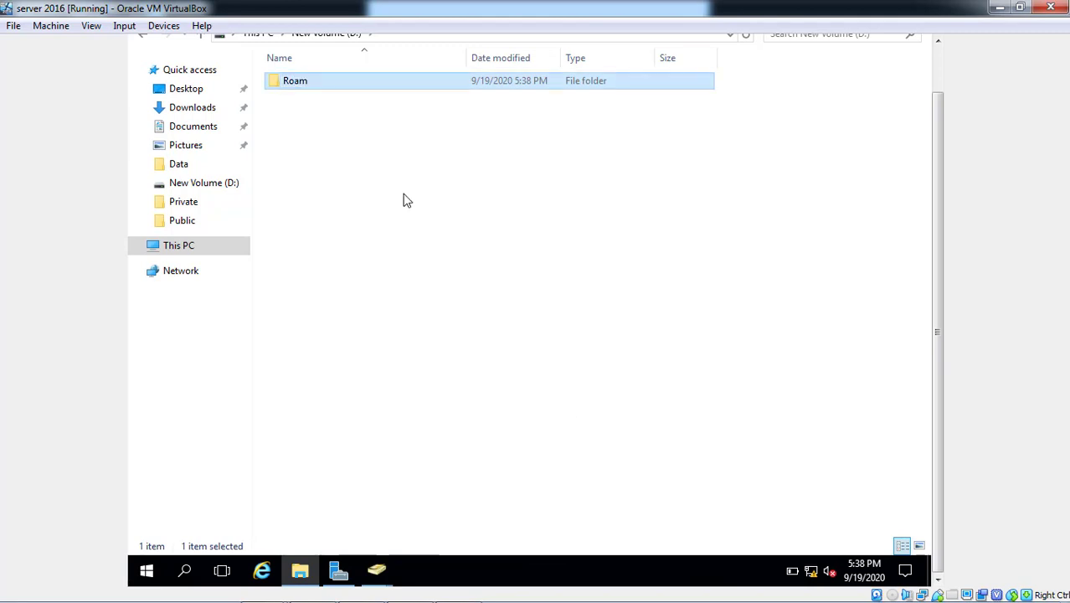
Share the Roam folder with Everyone at Read/Write permission
{"action": "right_click", "coordinate": [310, 80]}
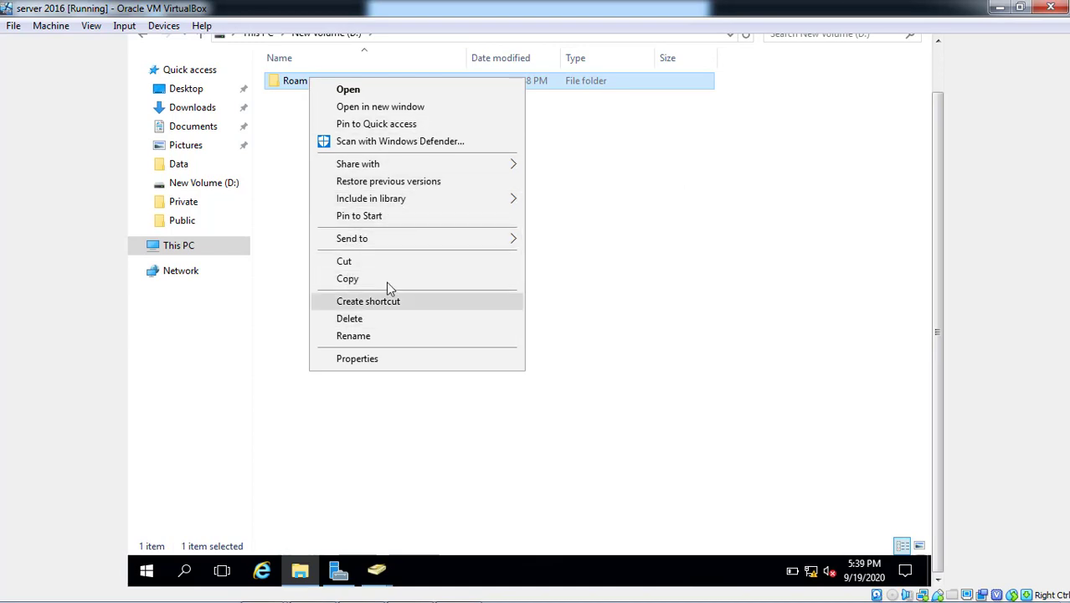
{"action": "mouse_move", "coordinate": [430, 168]}
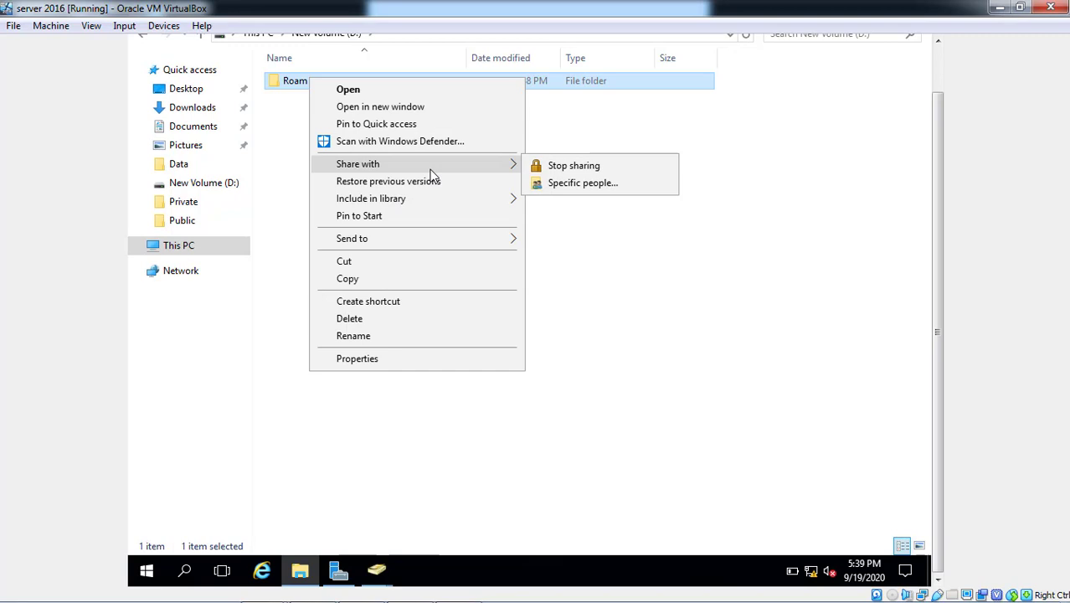
{"action": "left_click", "coordinate": [566, 184]}
{"action": "type", "text": "E"}
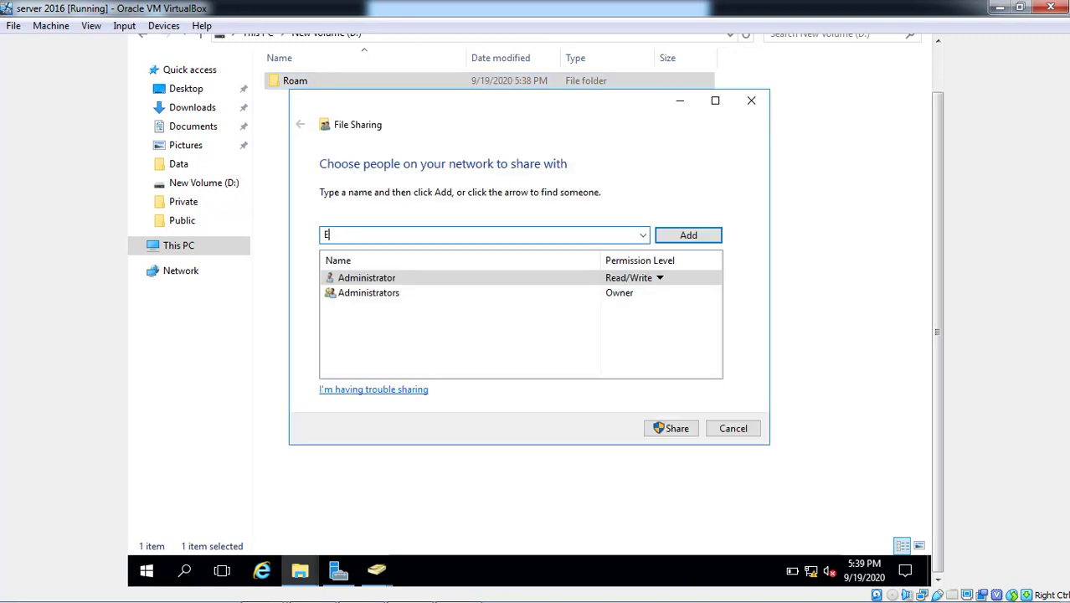
{"action": "type", "text": "vveryone"}
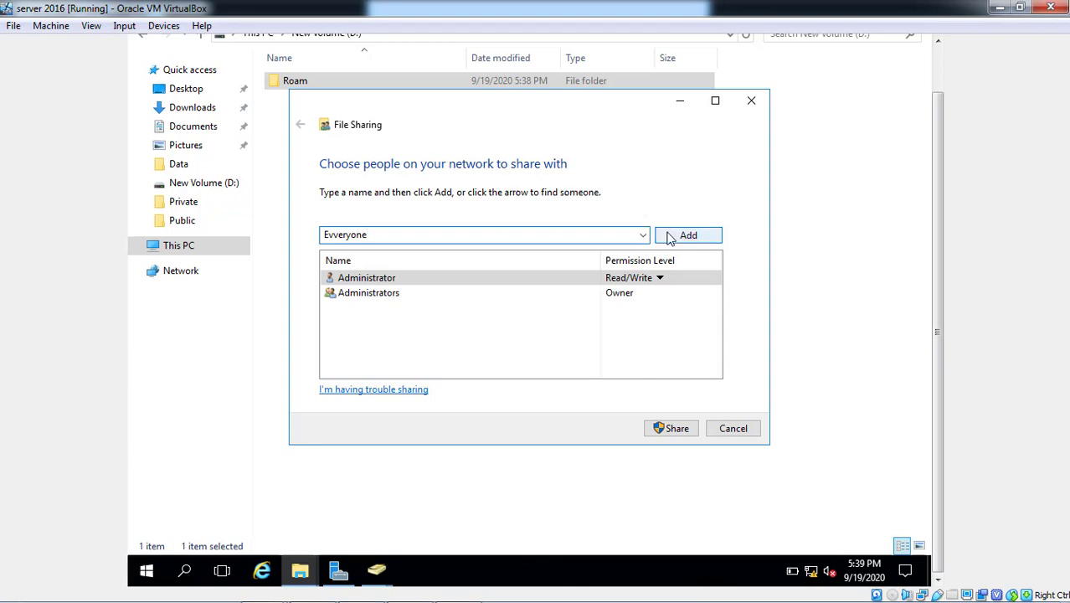
{"action": "left_click", "coordinate": [670, 237]}
{"action": "left_click", "coordinate": [588, 293]}
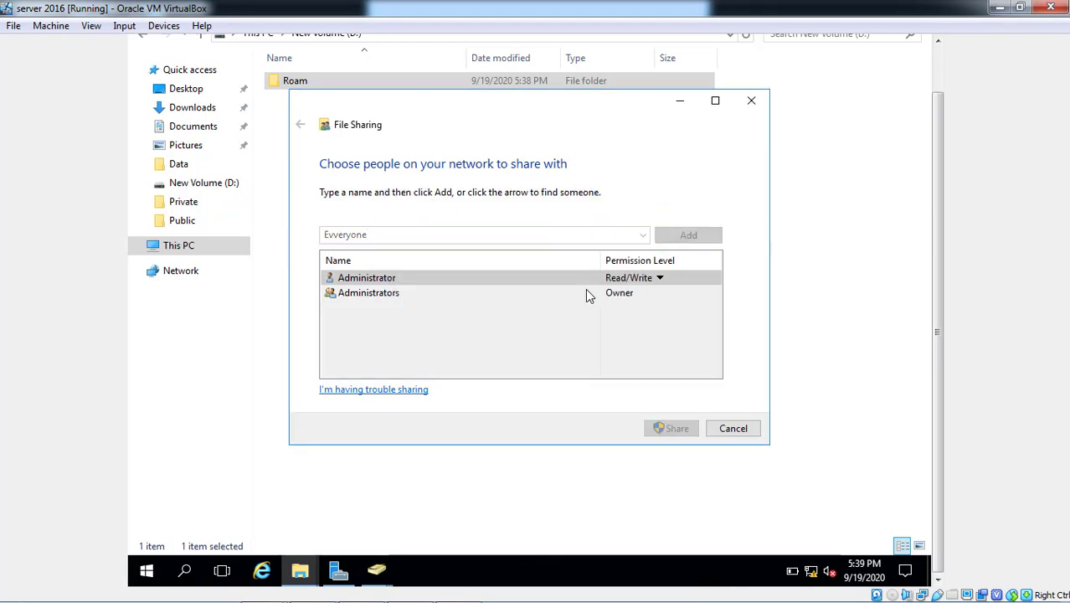
{"action": "left_click", "coordinate": [590, 295]}
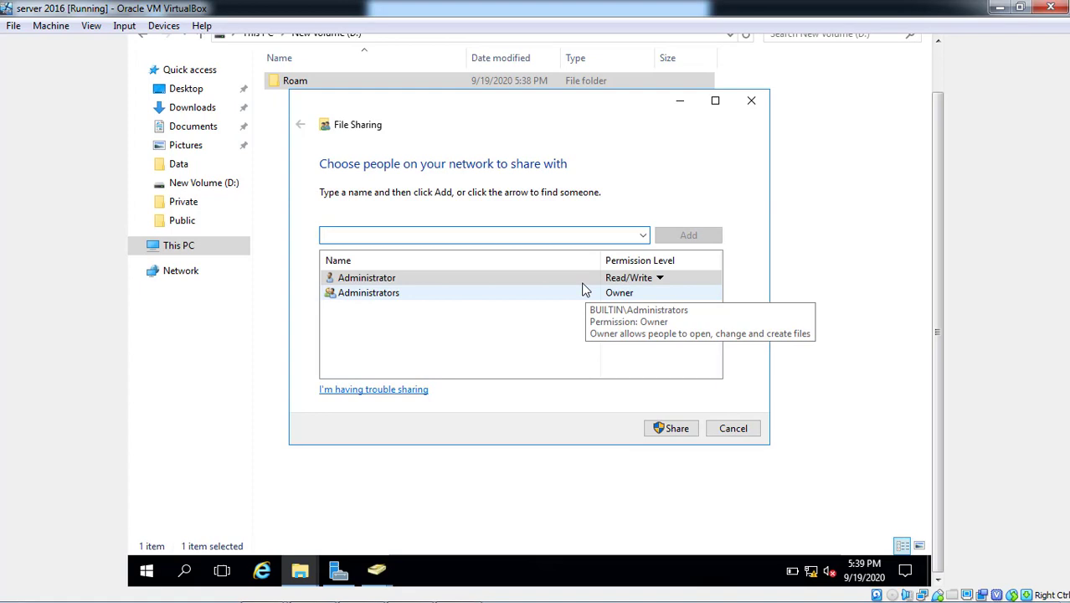
{"action": "type", "text": "eve"}
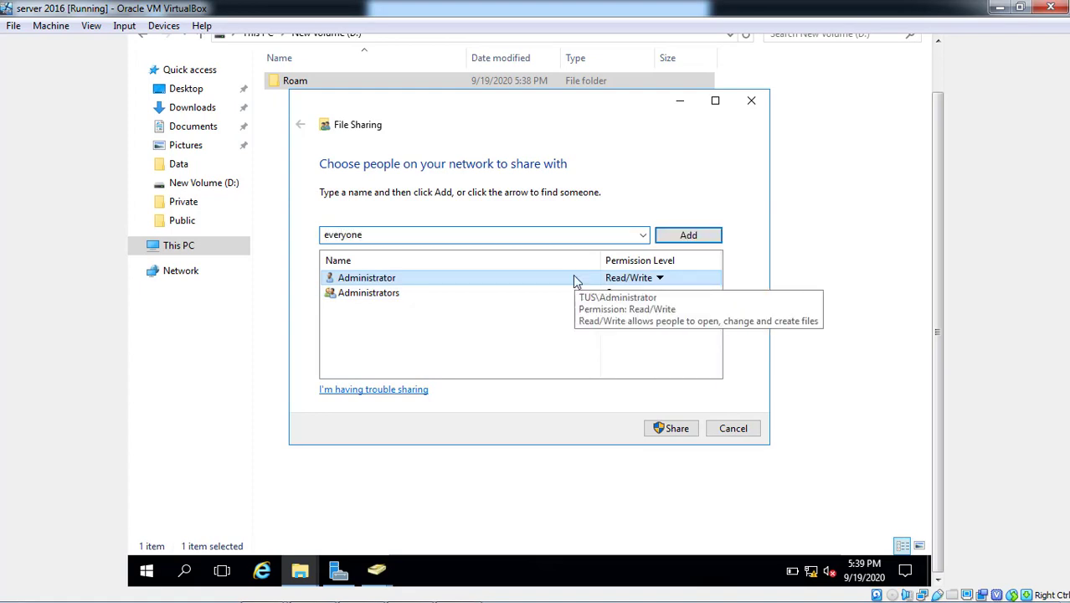
{"action": "type", "text": "ryone"}
{"action": "left_click", "coordinate": [687, 240]}
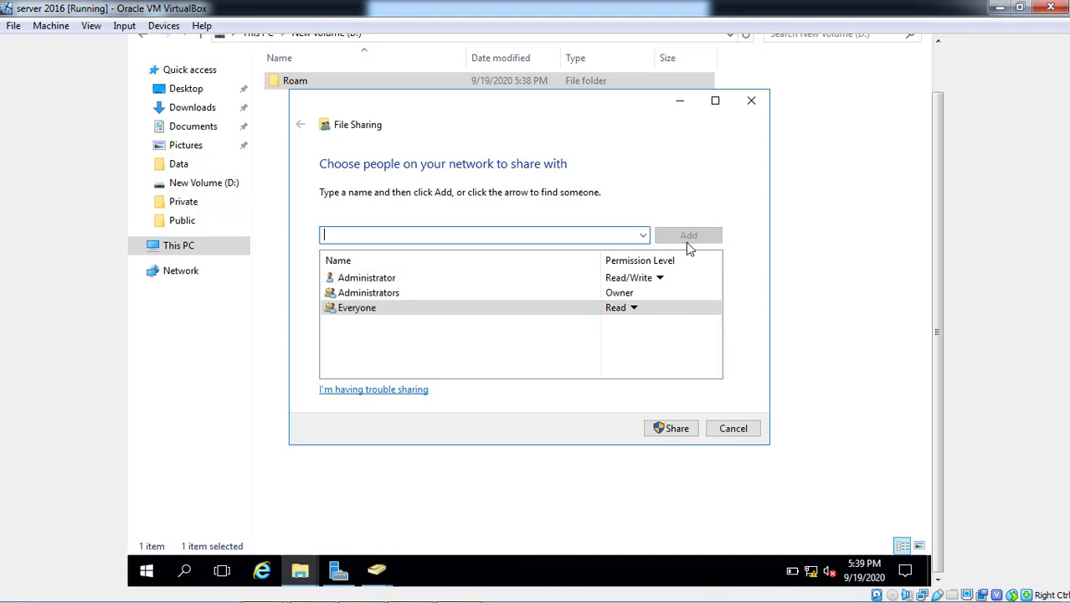
{"action": "left_click", "coordinate": [639, 307]}
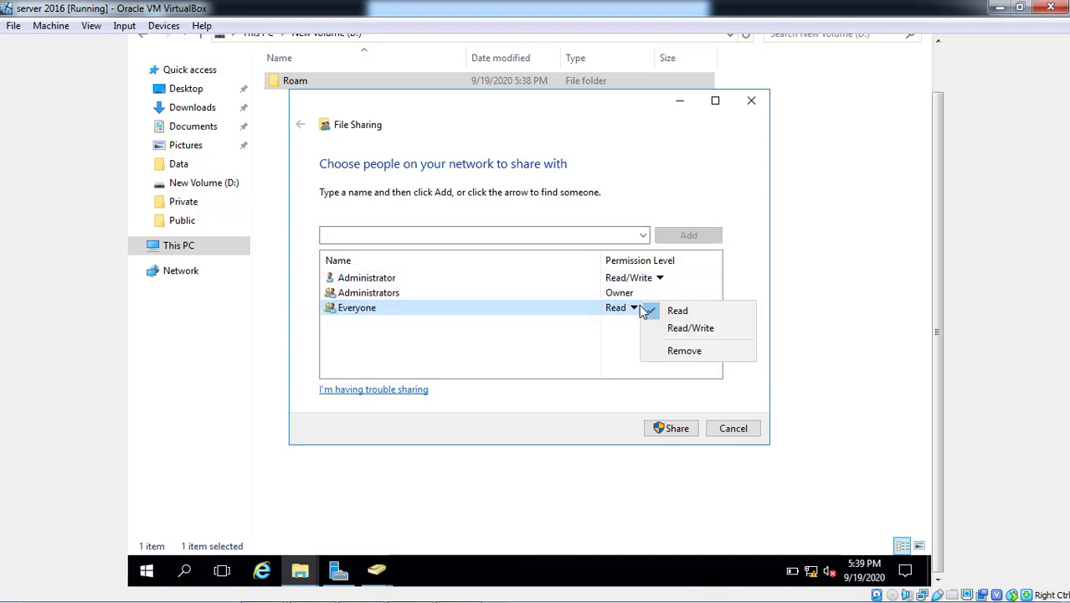
{"action": "left_click", "coordinate": [668, 330]}
{"action": "left_click", "coordinate": [658, 428]}
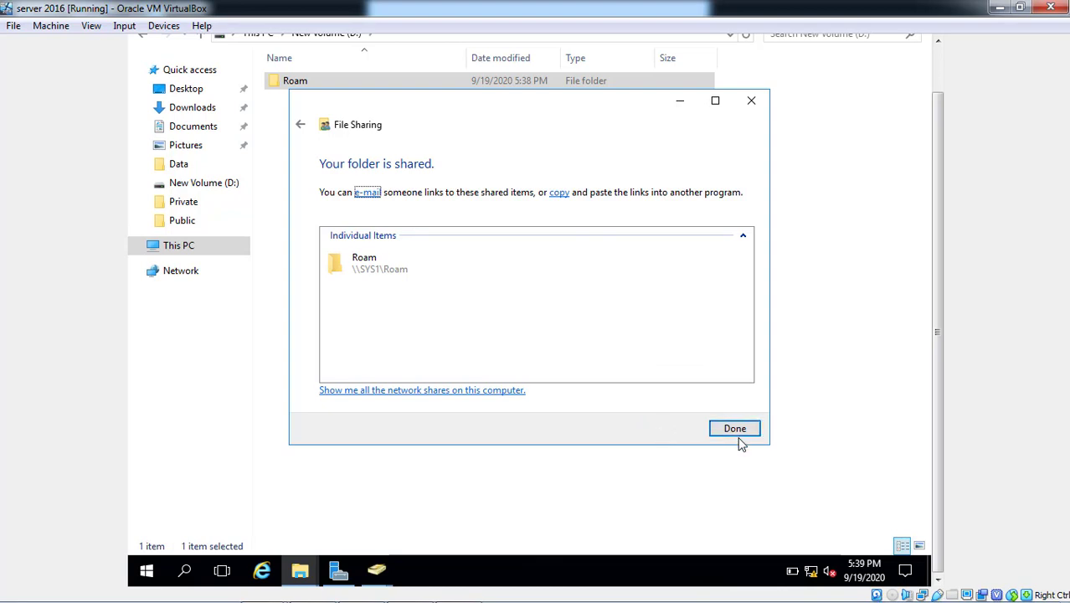
{"action": "left_click", "coordinate": [740, 435]}
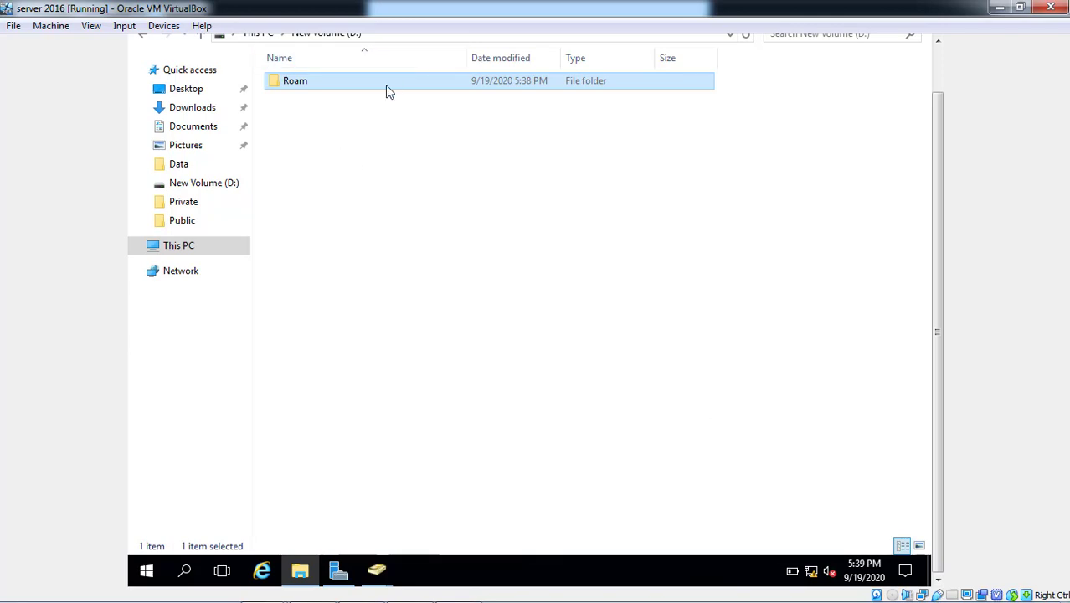
Create a Test1 subfolder inside the Roam folder
{"action": "key", "text": "F2"}
{"action": "key", "text": "Return"}
{"action": "key", "text": "Return"}
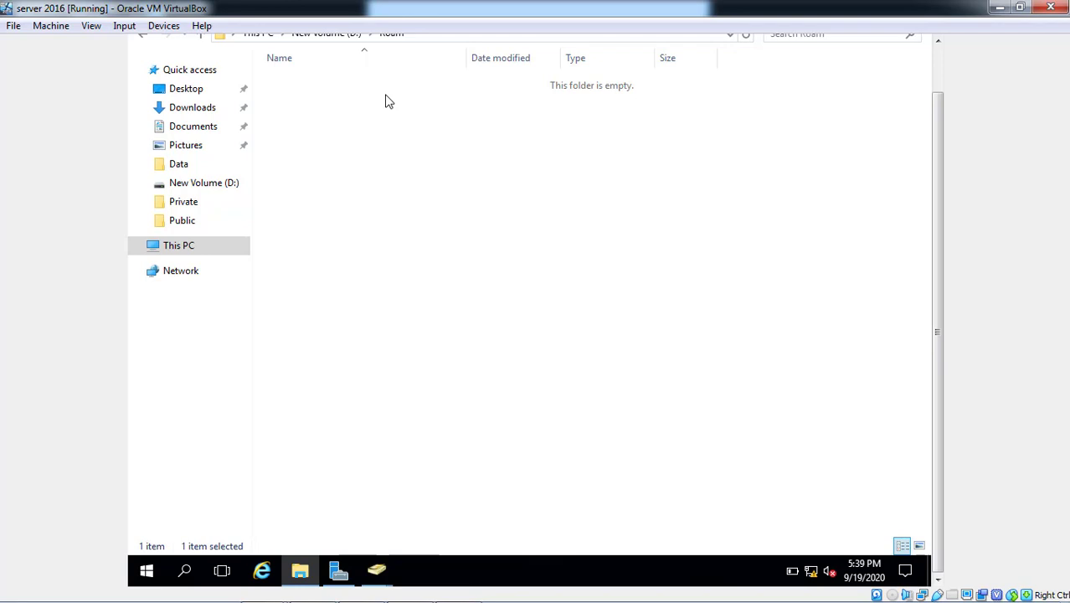
{"action": "right_click", "coordinate": [385, 101]}
{"action": "mouse_move", "coordinate": [410, 287]}
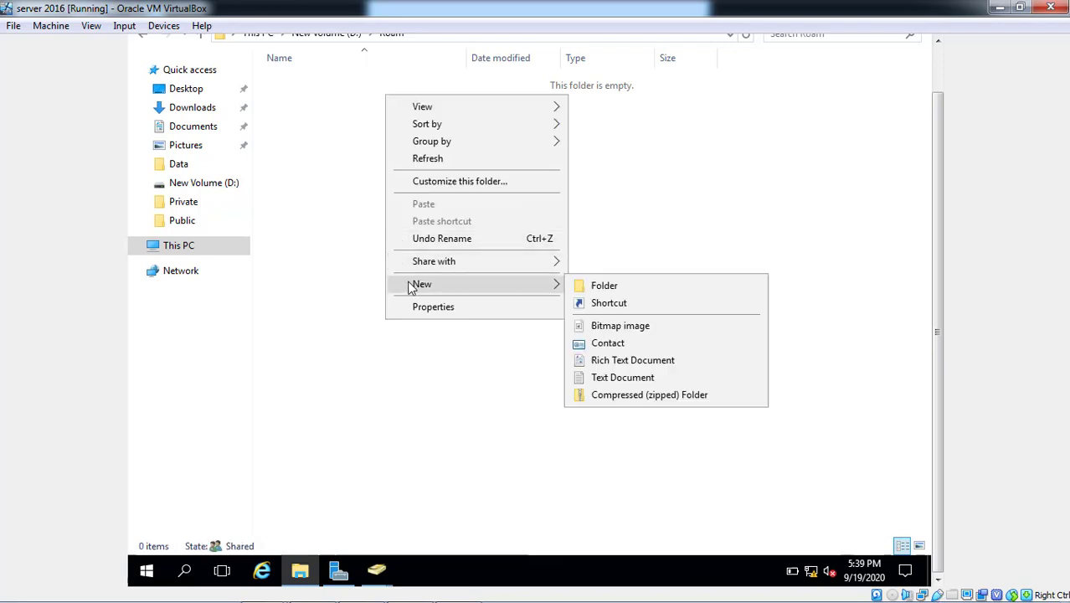
{"action": "left_click", "coordinate": [606, 294]}
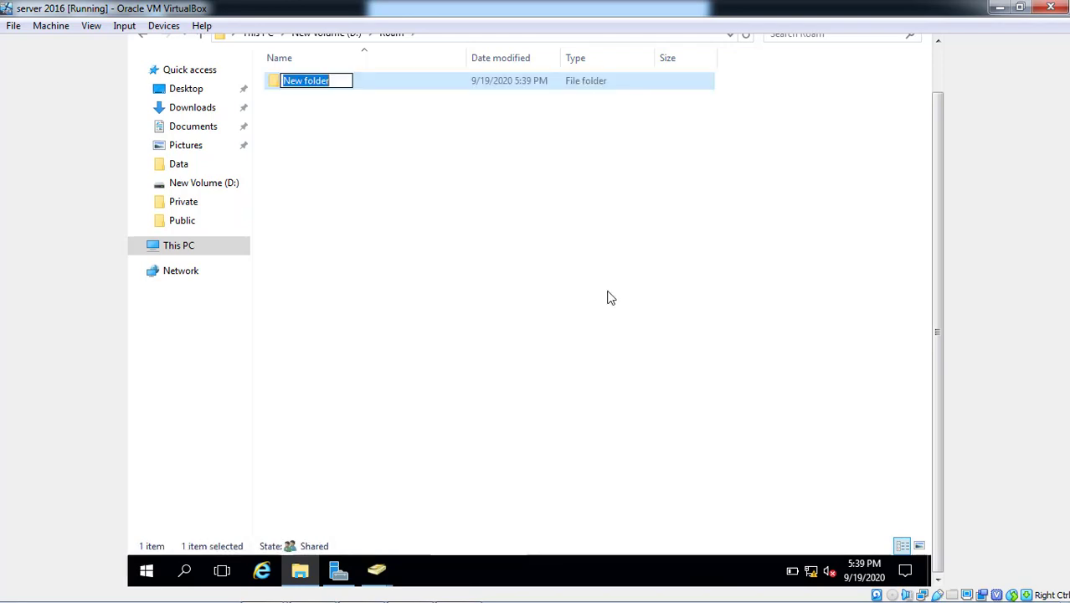
{"action": "type", "text": "Tes"}
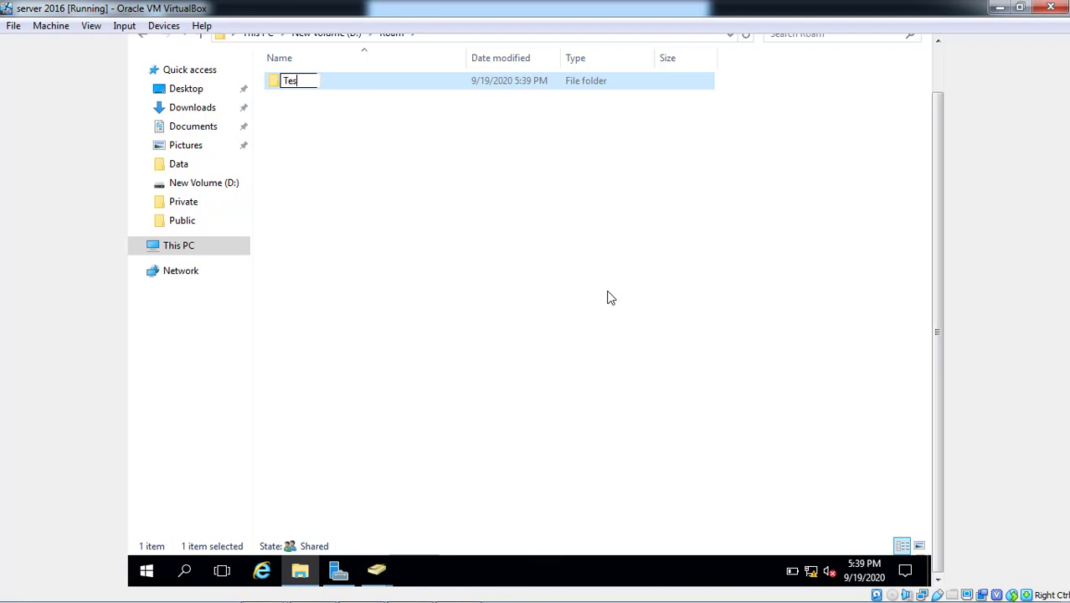
{"action": "type", "text": "t1"}
{"action": "key", "text": "Return"}
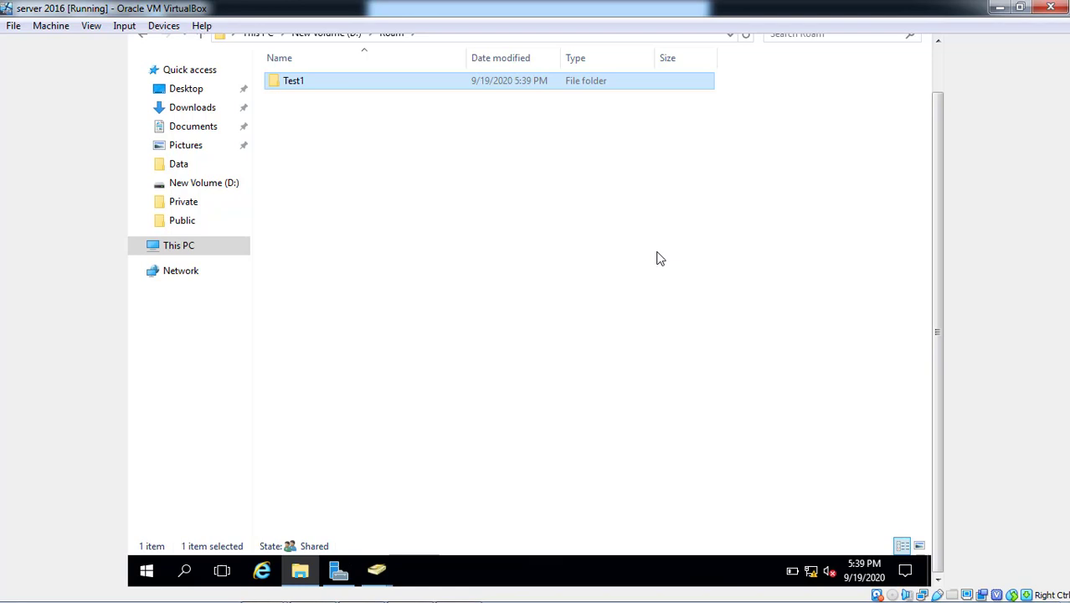
Browse to \\sys1 and open the Roam share's Test1 folder via its network path
{"action": "left_click", "coordinate": [939, 62]}
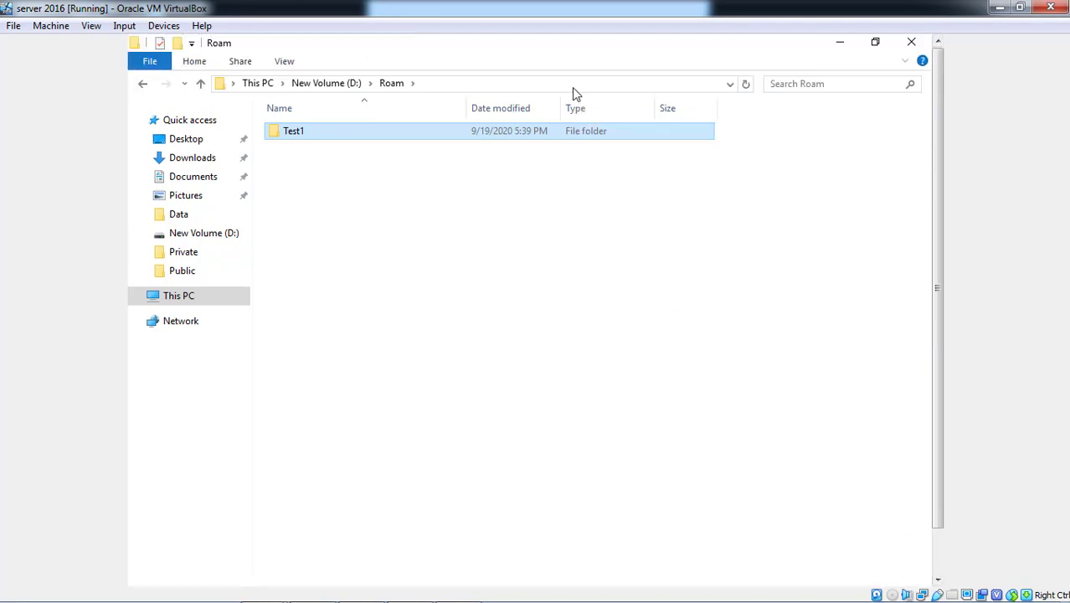
{"action": "left_click", "coordinate": [574, 87]}
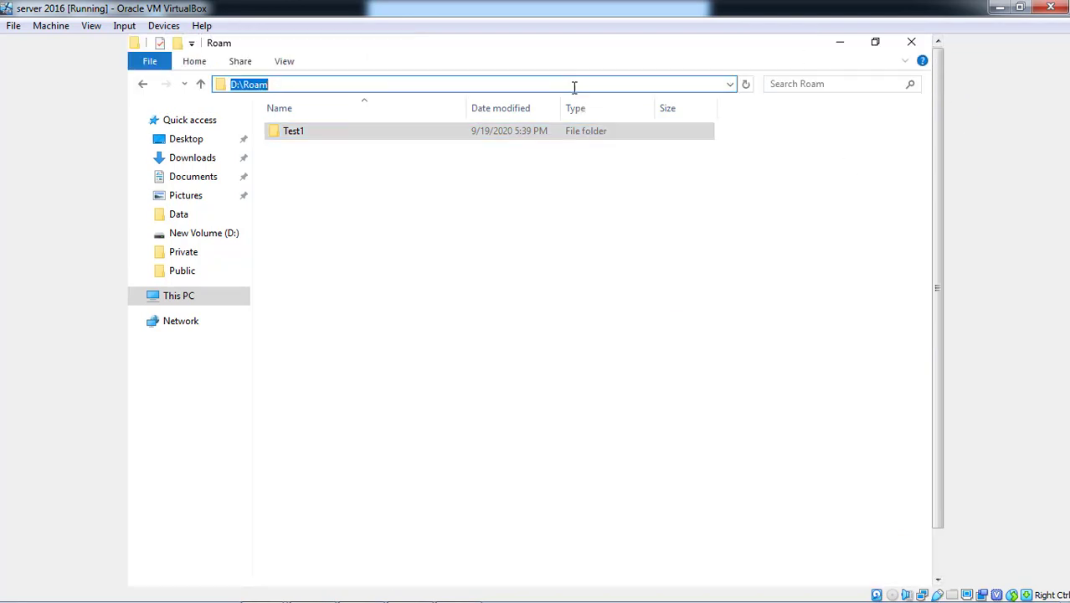
{"action": "type", "text": "\\\\sys2"}
{"action": "key", "text": "BackSpace"}
{"action": "type", "text": "1"}
{"action": "key", "text": "Return"}
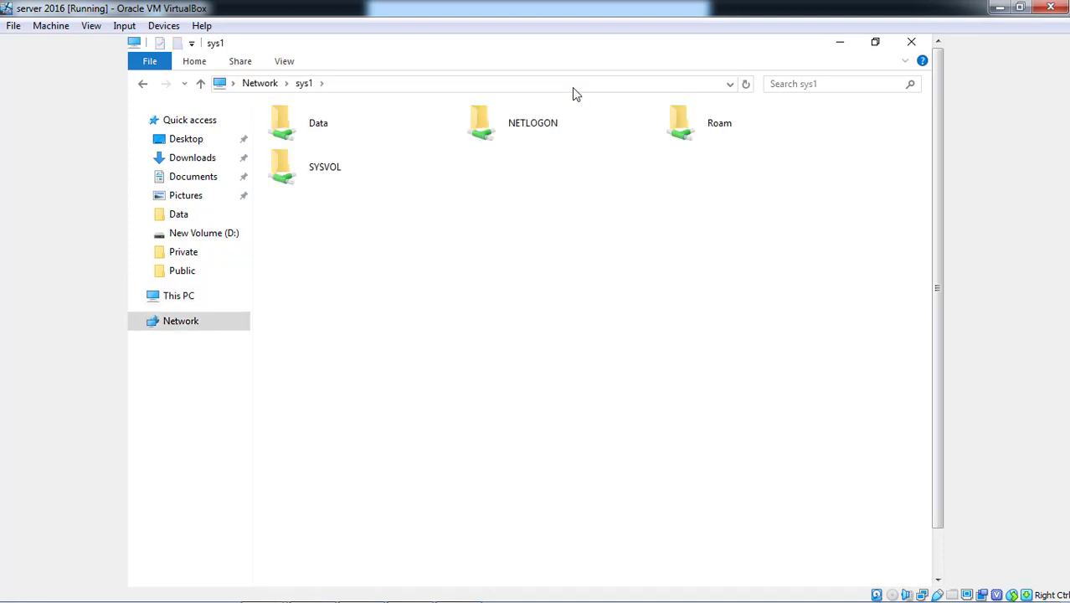
{"action": "left_click", "coordinate": [692, 136]}
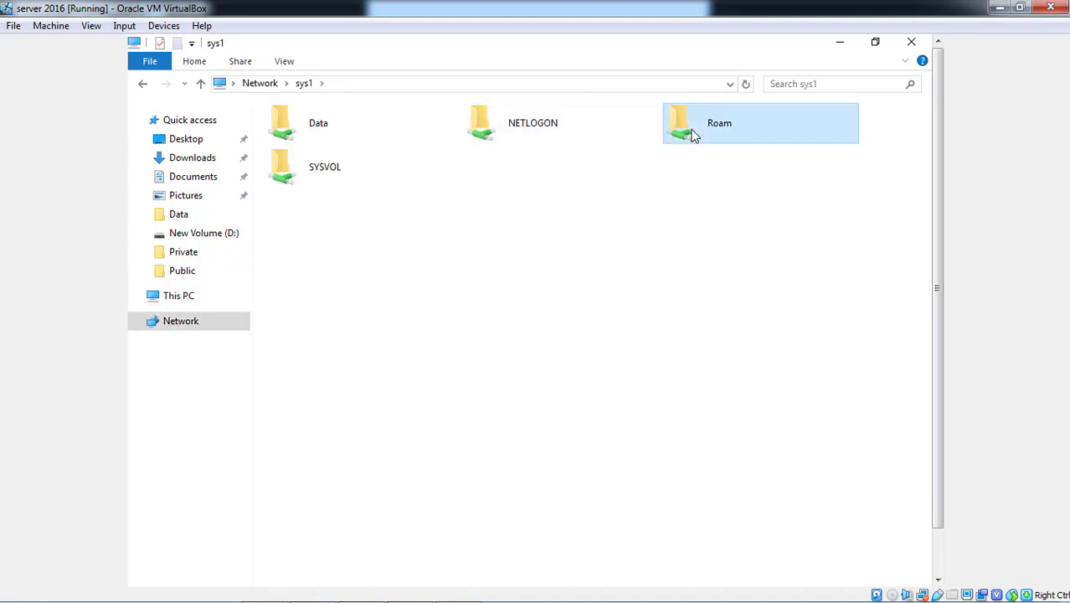
{"action": "double_click", "coordinate": [692, 135]}
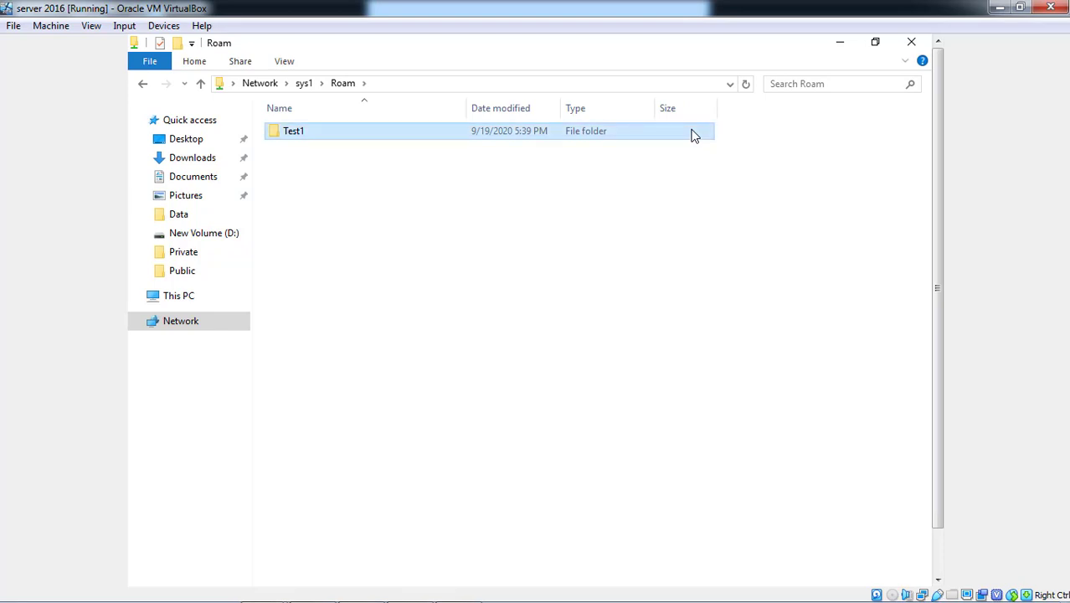
{"action": "double_click", "coordinate": [691, 135]}
{"action": "left_click", "coordinate": [589, 92]}
{"action": "key", "text": "ctrl+c"}
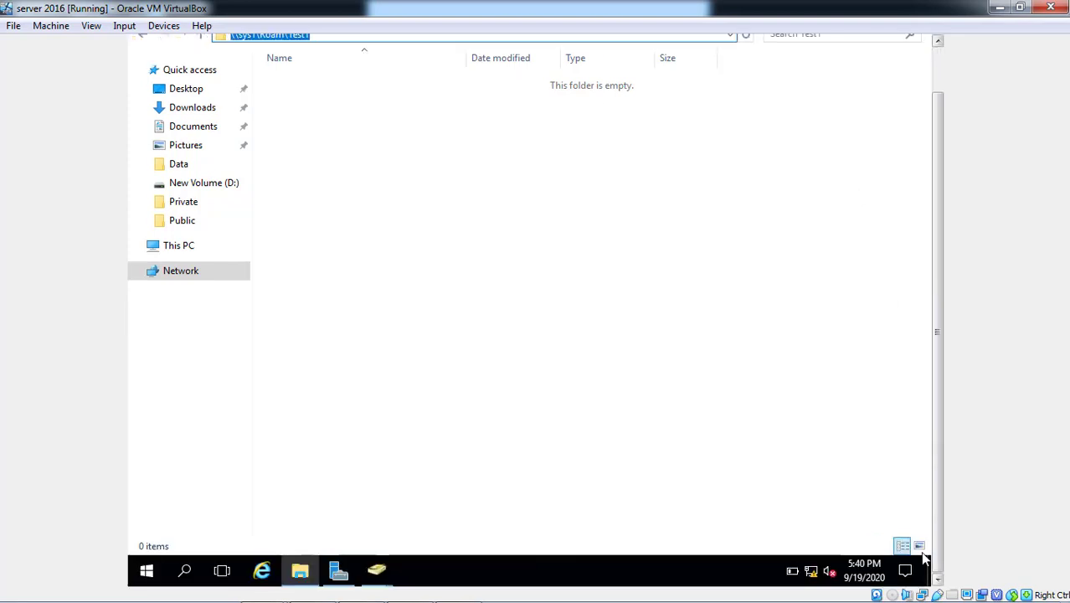
Launch Active Directory Users and Computers from the Tools menu
{"action": "left_click", "coordinate": [303, 578]}
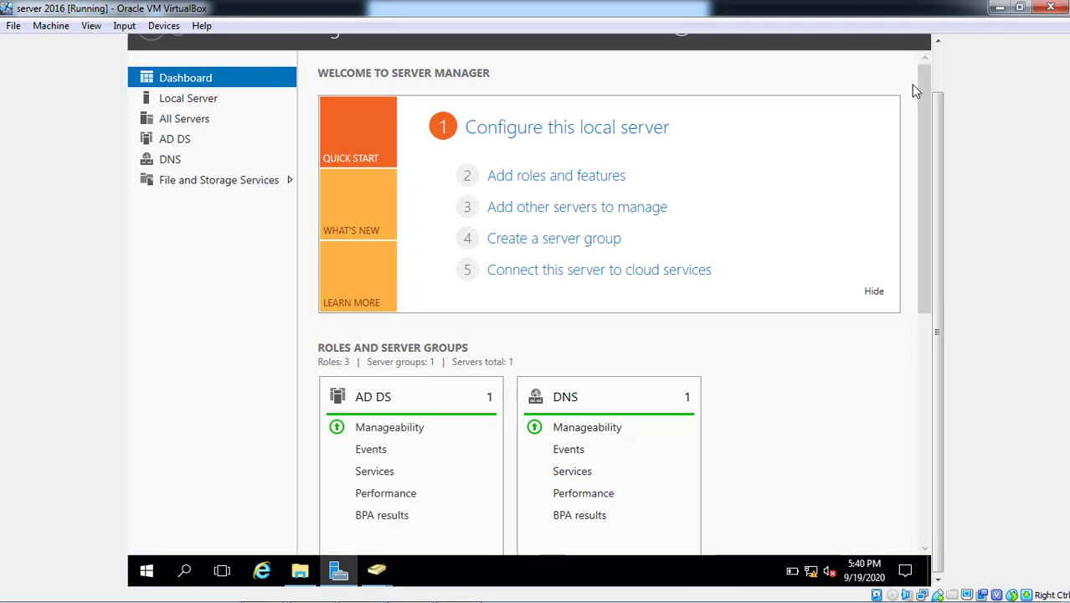
{"action": "scroll", "coordinate": [942, 79], "scroll_direction": "up", "scroll_amount": 1}
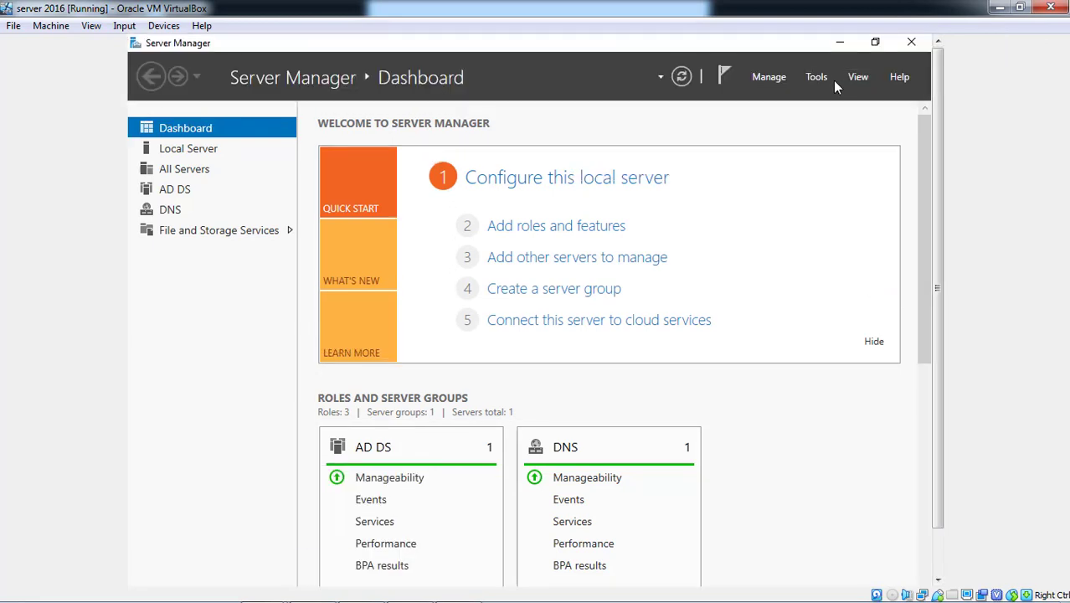
{"action": "left_click", "coordinate": [821, 79]}
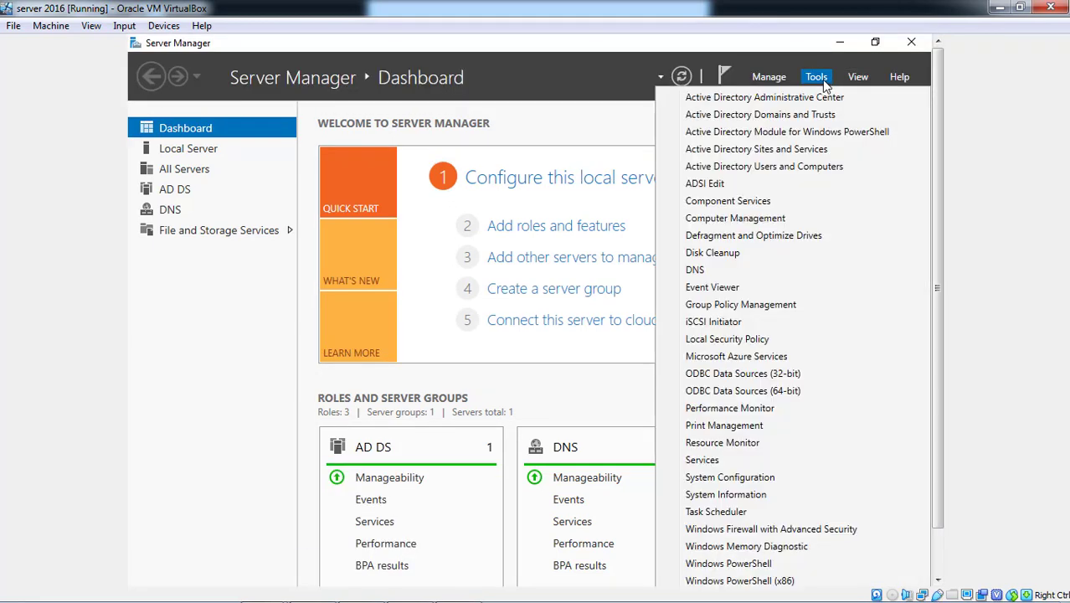
{"action": "left_click", "coordinate": [800, 169]}
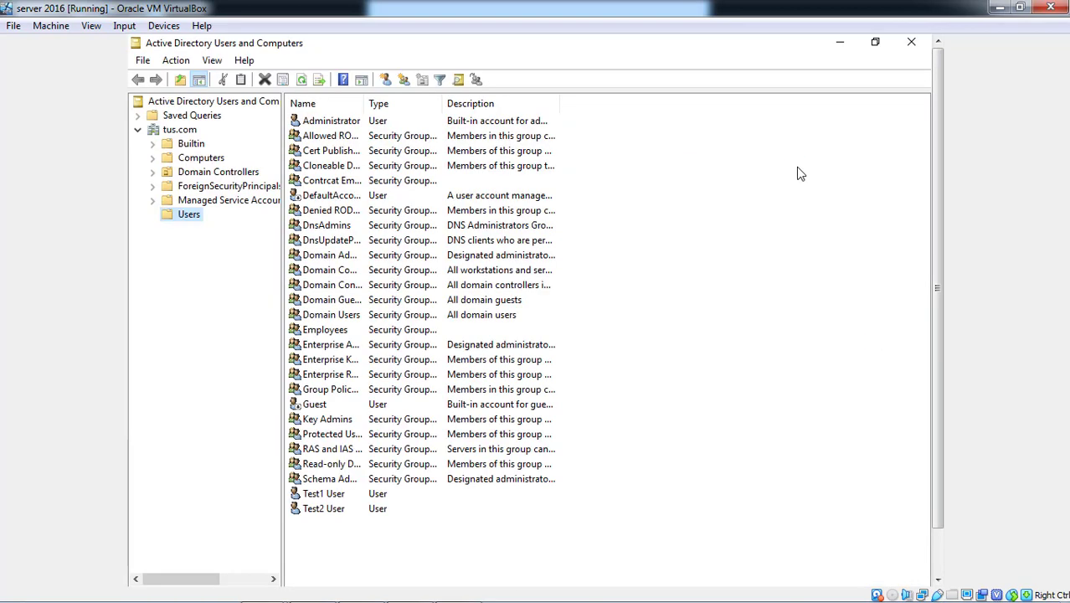
{"action": "left_click", "coordinate": [339, 496]}
{"action": "double_click", "coordinate": [339, 497]}
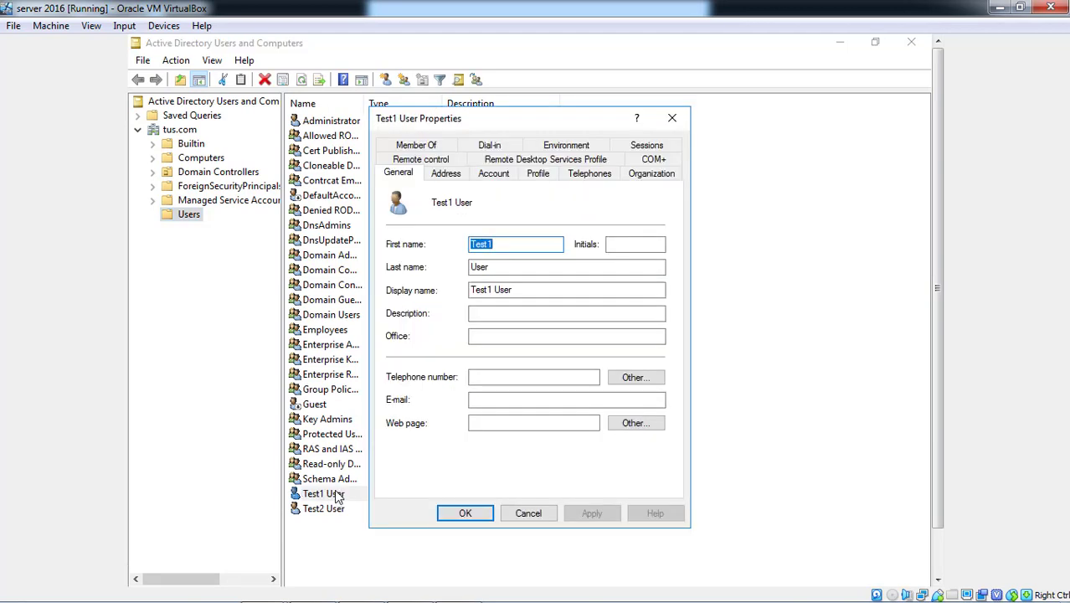
{"action": "left_click", "coordinate": [550, 173]}
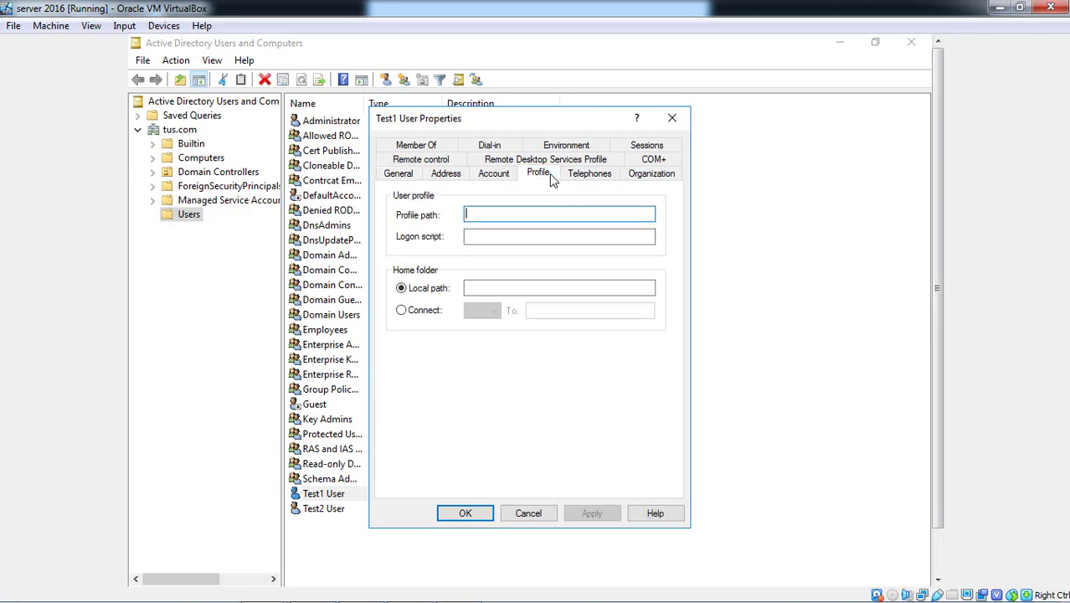
{"action": "key", "text": "ctrl+v"}
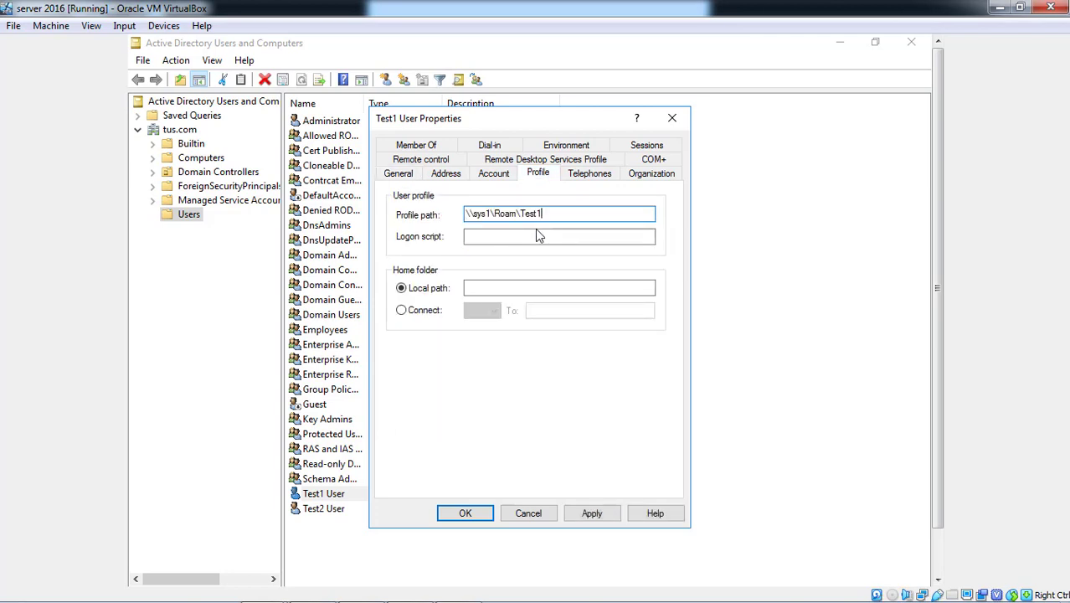
{"action": "left_click", "coordinate": [590, 514]}
{"action": "left_click", "coordinate": [484, 516]}
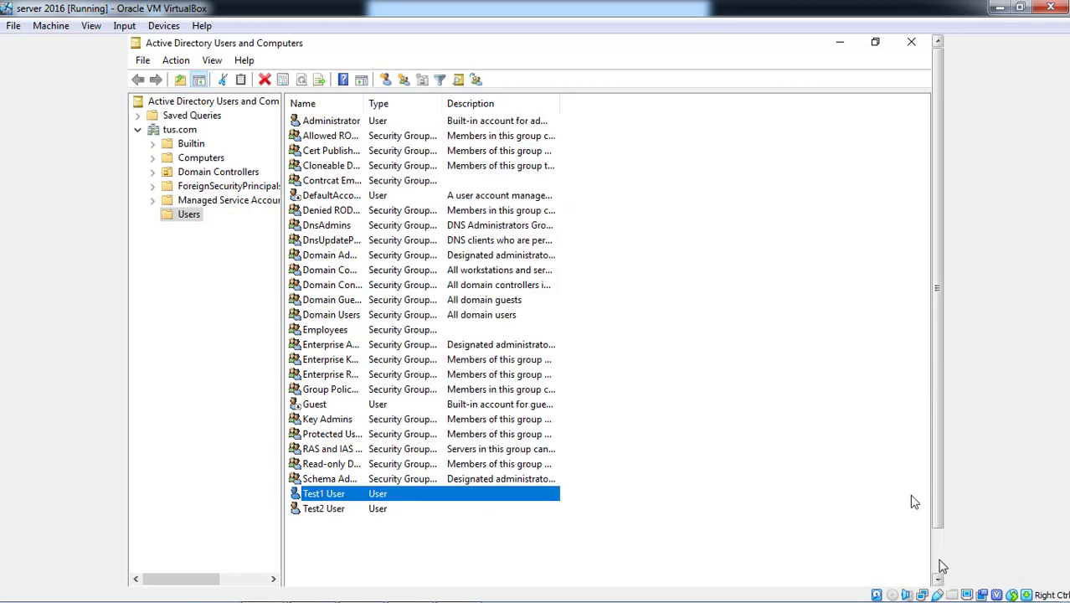
Open a Command Prompt by entering cmd in the Test1 folder's address bar
{"action": "left_click", "coordinate": [300, 571]}
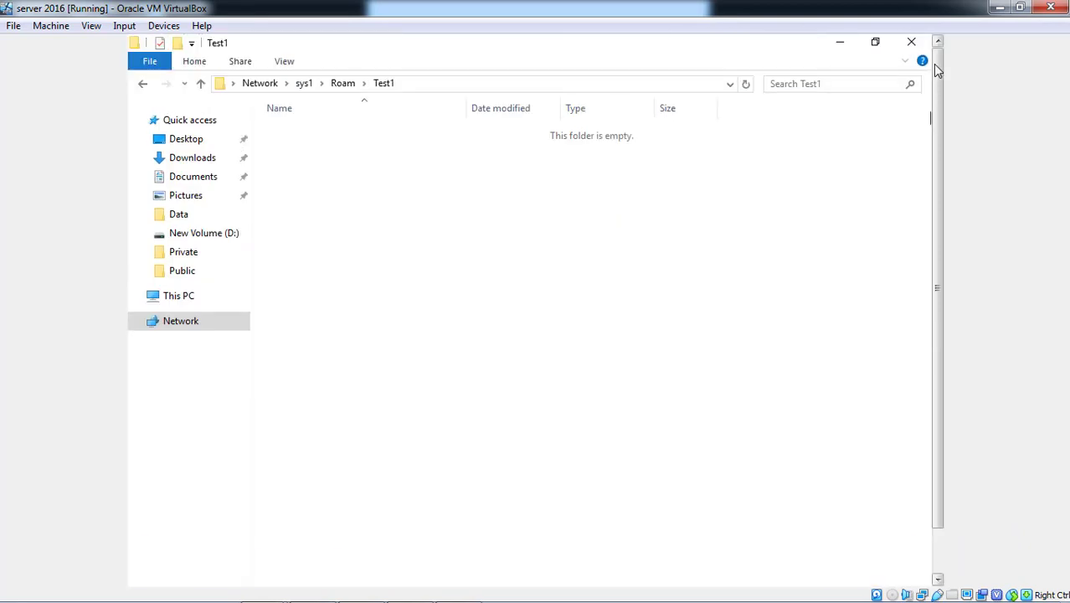
{"action": "left_click", "coordinate": [623, 84]}
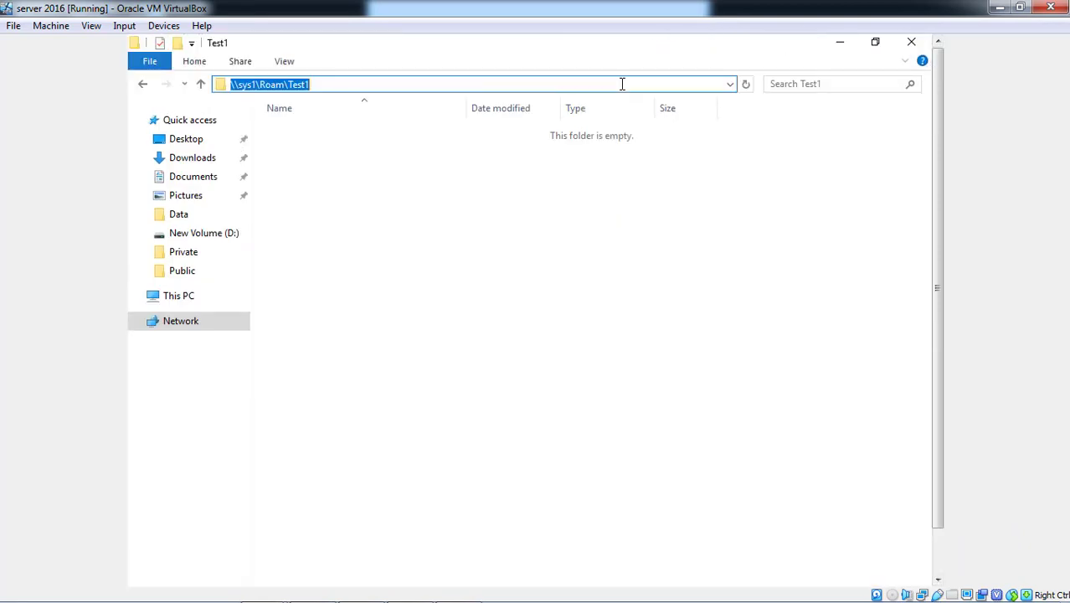
{"action": "type", "text": "cmd"}
{"action": "key", "text": "Return"}
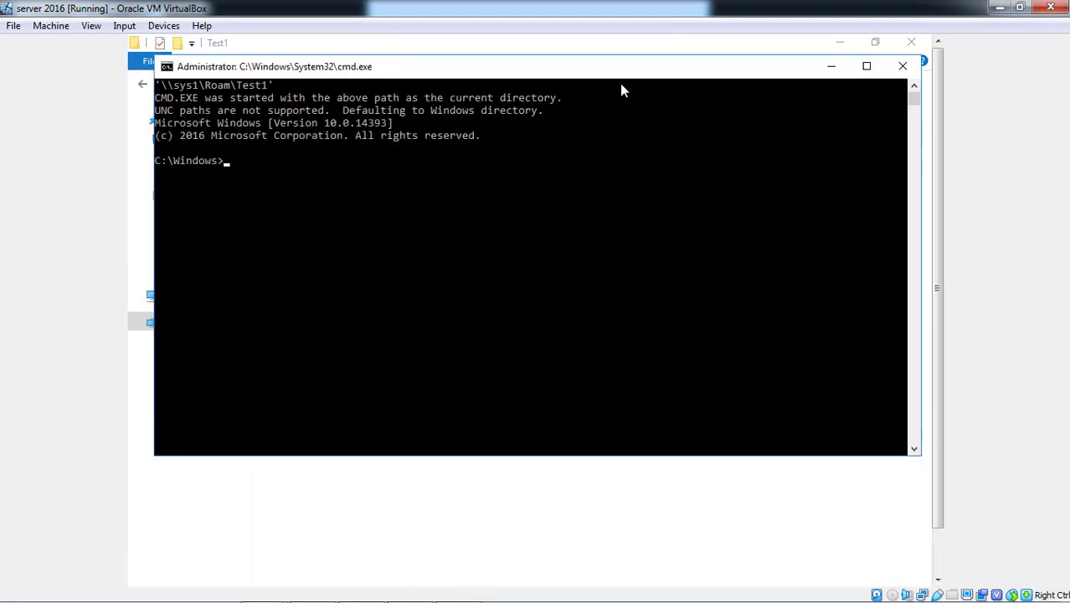
Run gpupdate /force, correcting typos until the policy update starts
{"action": "type", "text": "gpudpate/for"}
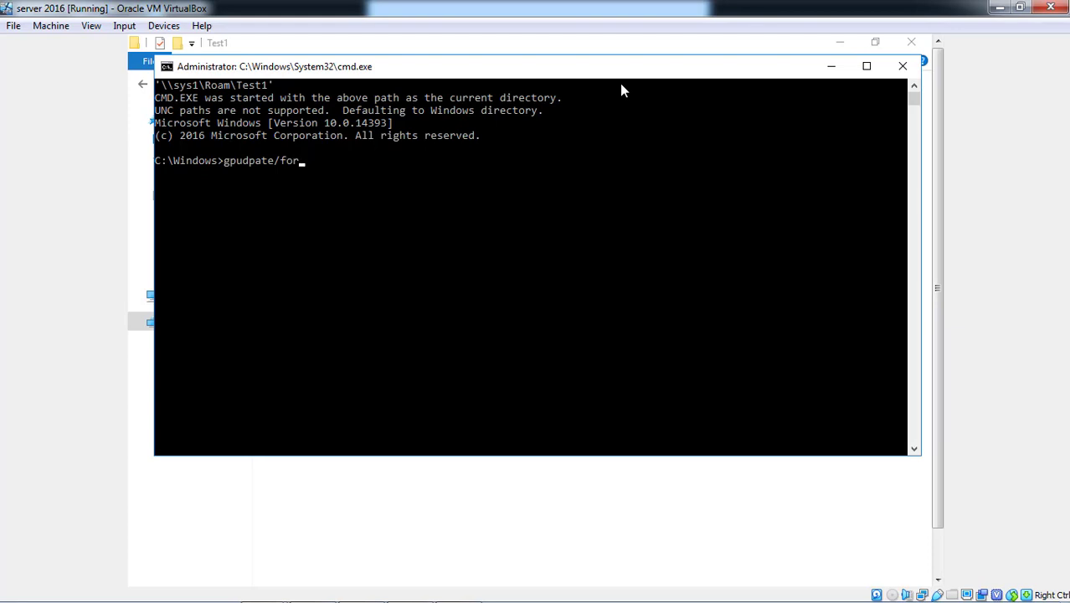
{"action": "type", "text": "occe"}
{"action": "key", "text": "Return"}
{"action": "key", "text": "Up"}
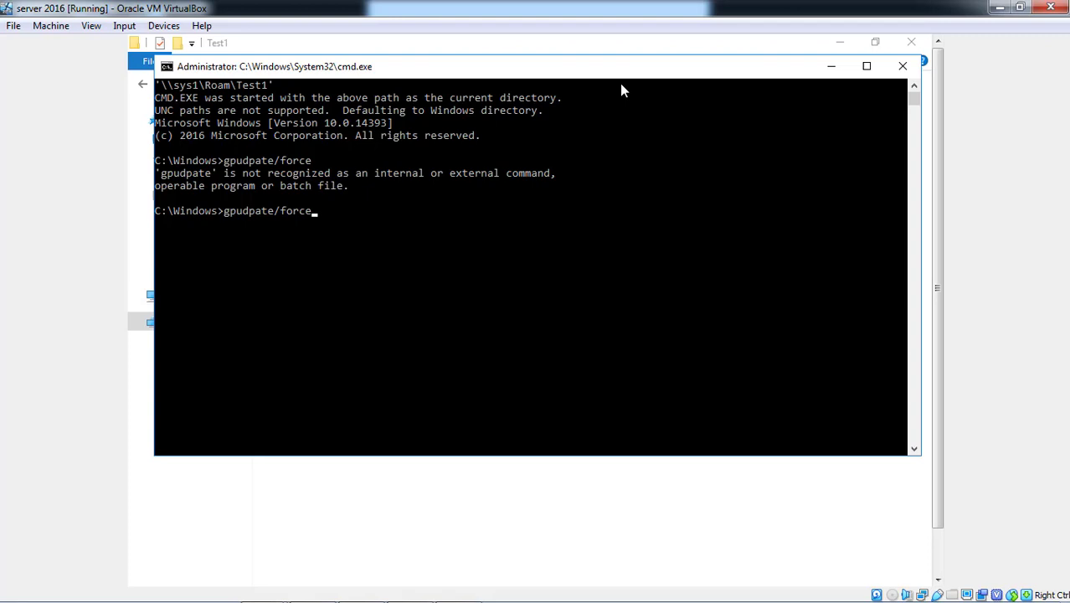
{"action": "key", "text": "BackSpace"}
{"action": "key", "text": "BackSpace"}
{"action": "key", "text": "BackSpace"}
{"action": "key", "text": "BackSpace"}
{"action": "key", "text": "BackSpace"}
{"action": "key", "text": "BackSpace"}
{"action": "key", "text": "BackSpace"}
{"action": "key", "text": "BackSpace"}
{"action": "key", "text": "BackSpace"}
{"action": "key", "text": "BackSpace"}
{"action": "key", "text": "BackSpace"}
{"action": "key", "text": "BackSpace"}
{"action": "key", "text": "BackSpace"}
{"action": "type", "text": "gpupdate/froce"}
{"action": "key", "text": "Return"}
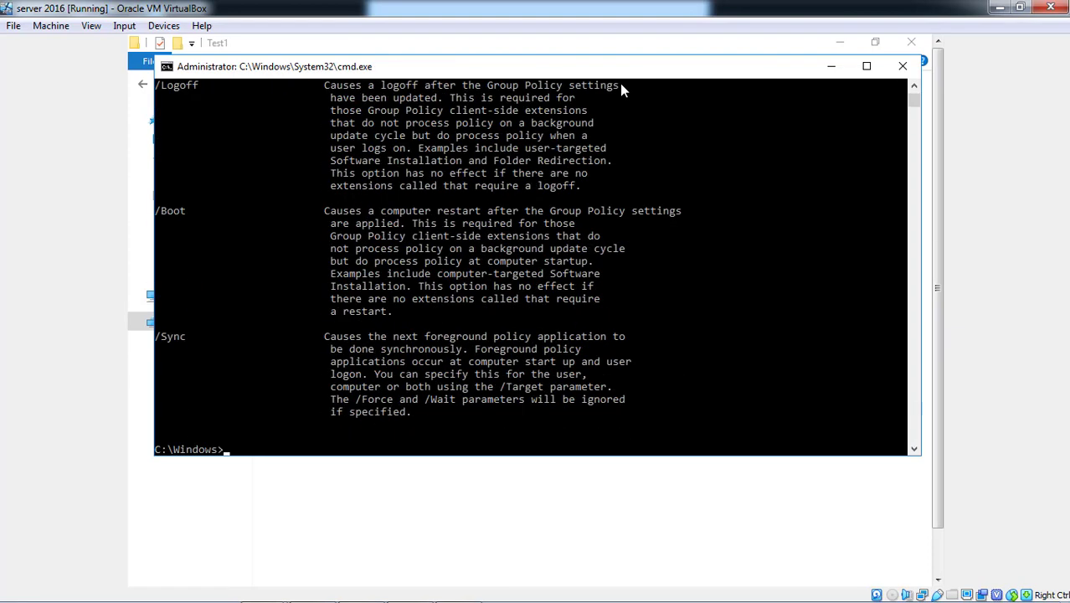
{"action": "key", "text": "Up"}
{"action": "key", "text": "BackSpace"}
{"action": "key", "text": "BackSpace"}
{"action": "type", "text": "orce"}
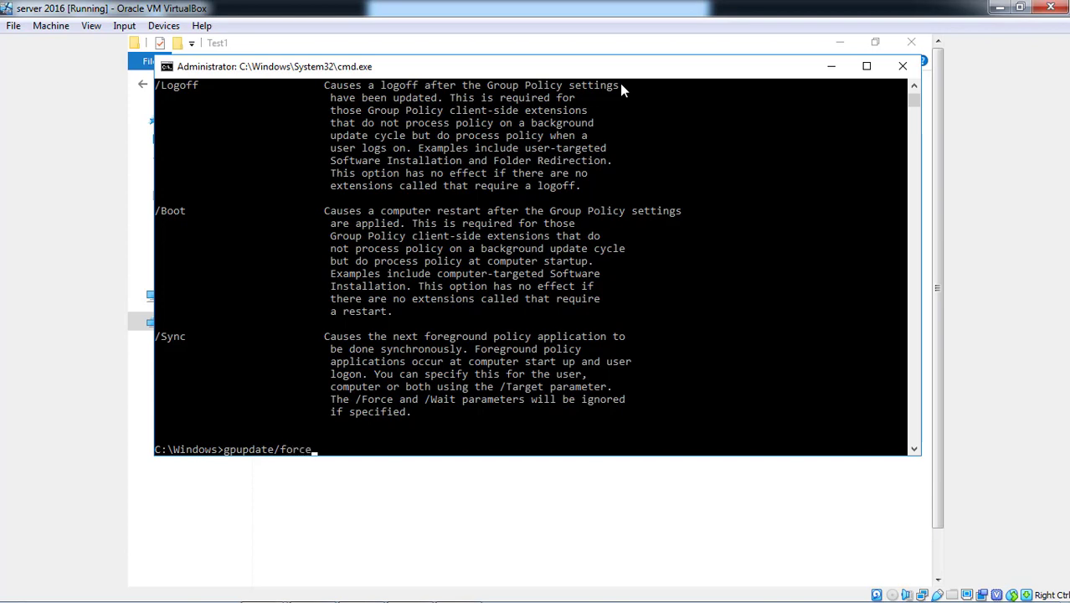
{"action": "key", "text": "Return"}
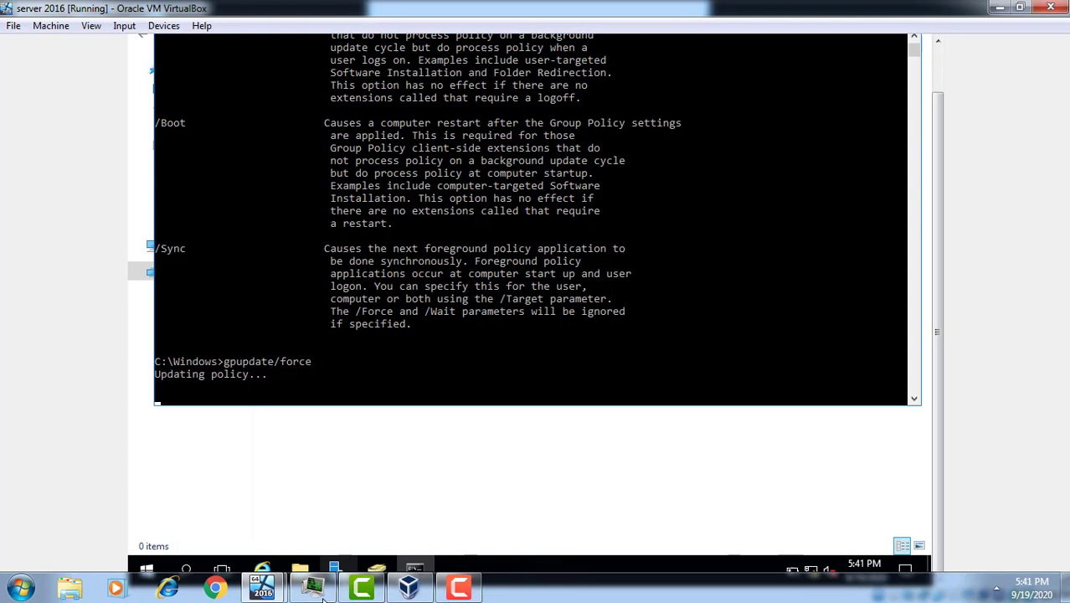
Send Ctrl-Alt-Del to the Windows 10 VM and sign in as Test1 with the password
{"action": "left_click", "coordinate": [410, 589]}
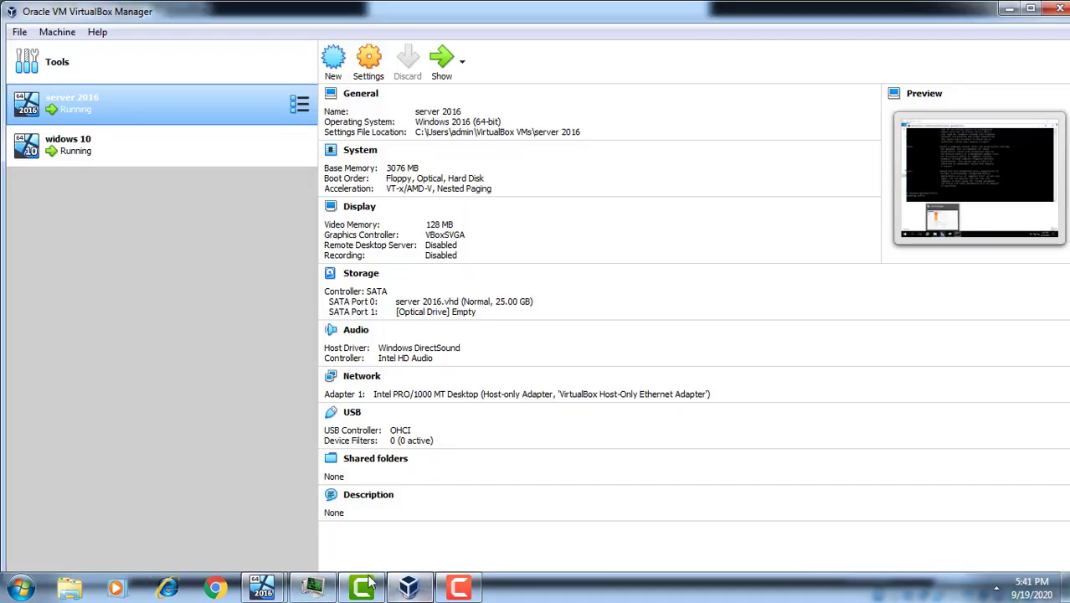
{"action": "mouse_move", "coordinate": [274, 593]}
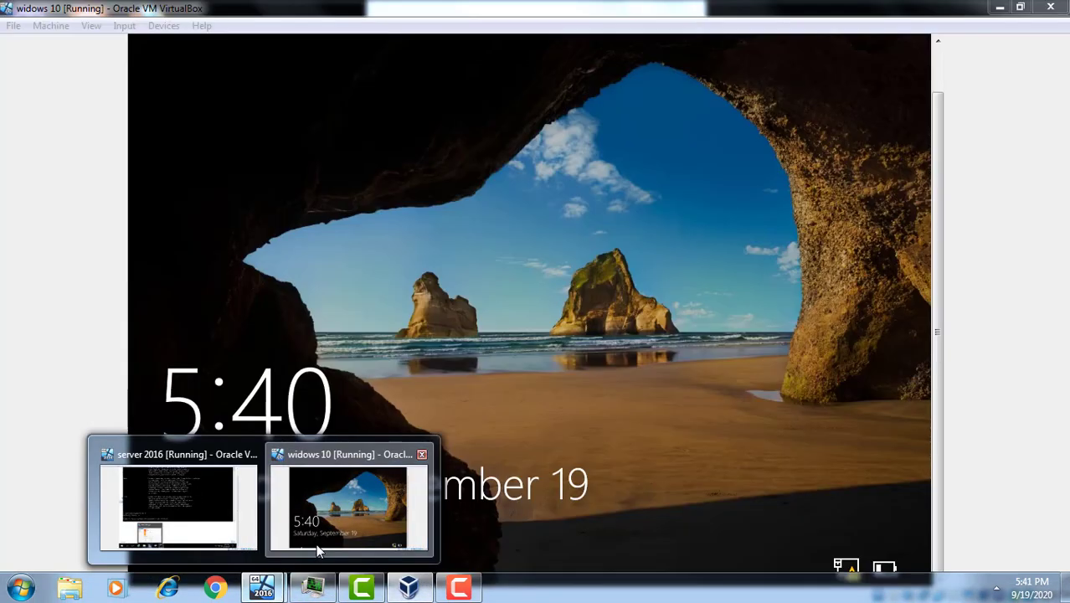
{"action": "left_click", "coordinate": [316, 543]}
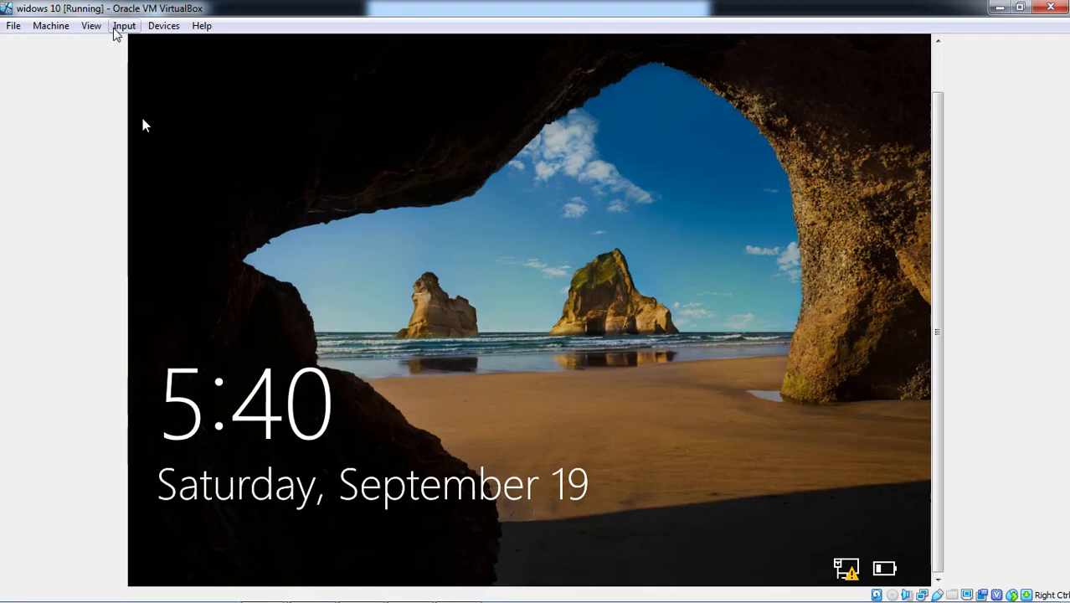
{"action": "left_click", "coordinate": [122, 26]}
{"action": "mouse_move", "coordinate": [144, 48]}
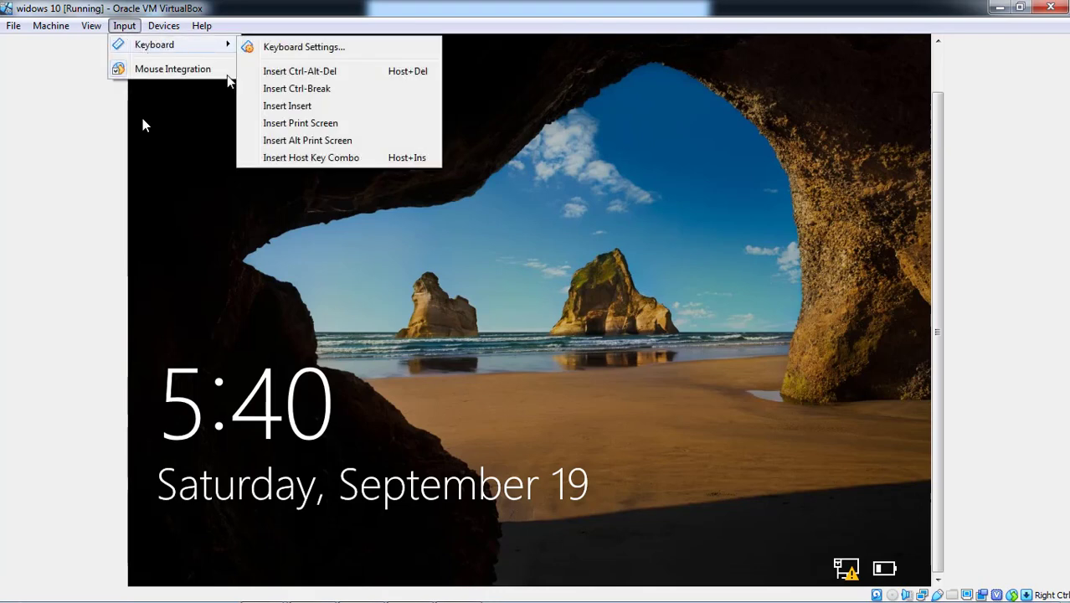
{"action": "left_click", "coordinate": [282, 72]}
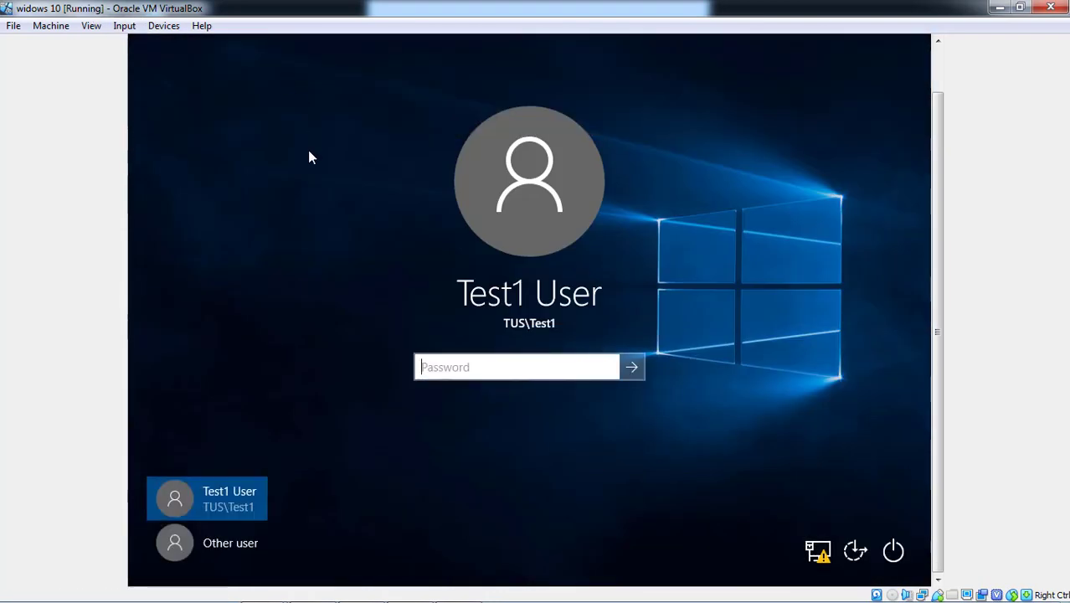
{"action": "type", "text": "p"}
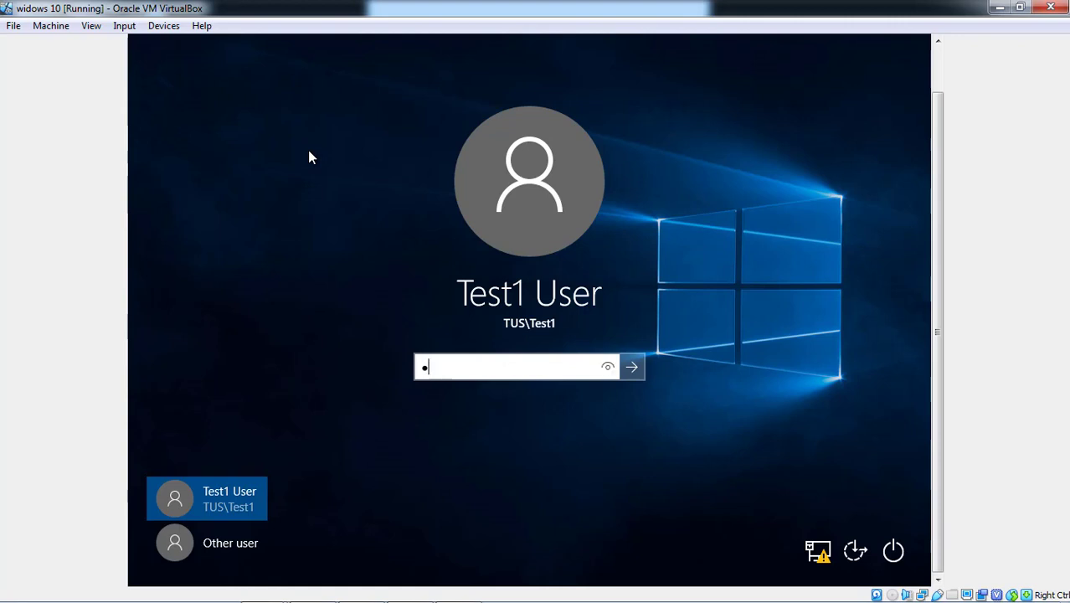
{"action": "key", "text": "Return"}
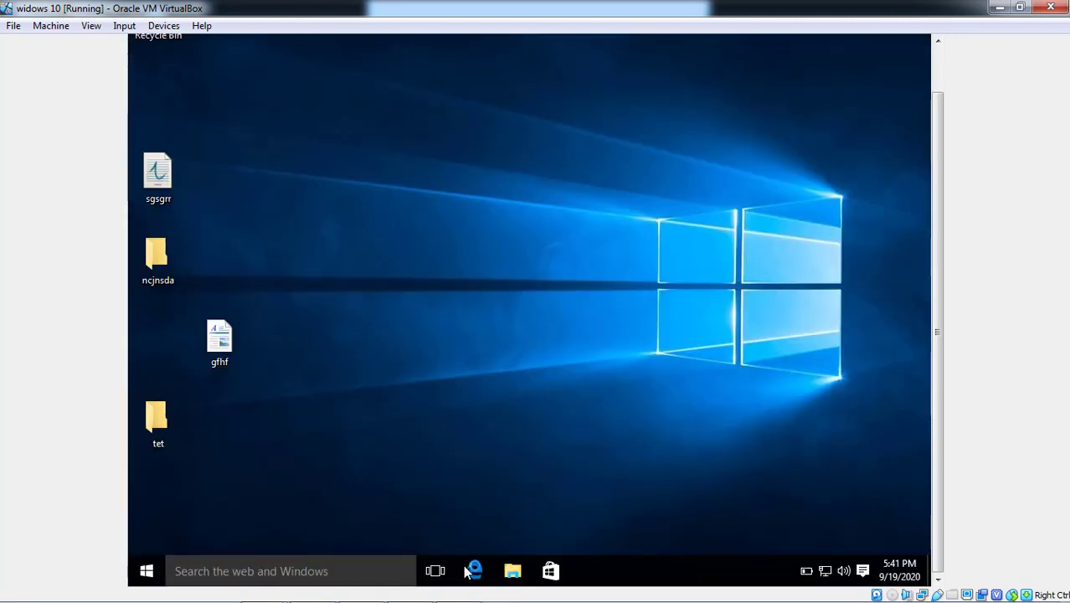
Open Advanced system settings as administrator and view User Profiles, selecting the roaming TUS\Test1 entry
{"action": "left_click", "coordinate": [514, 571]}
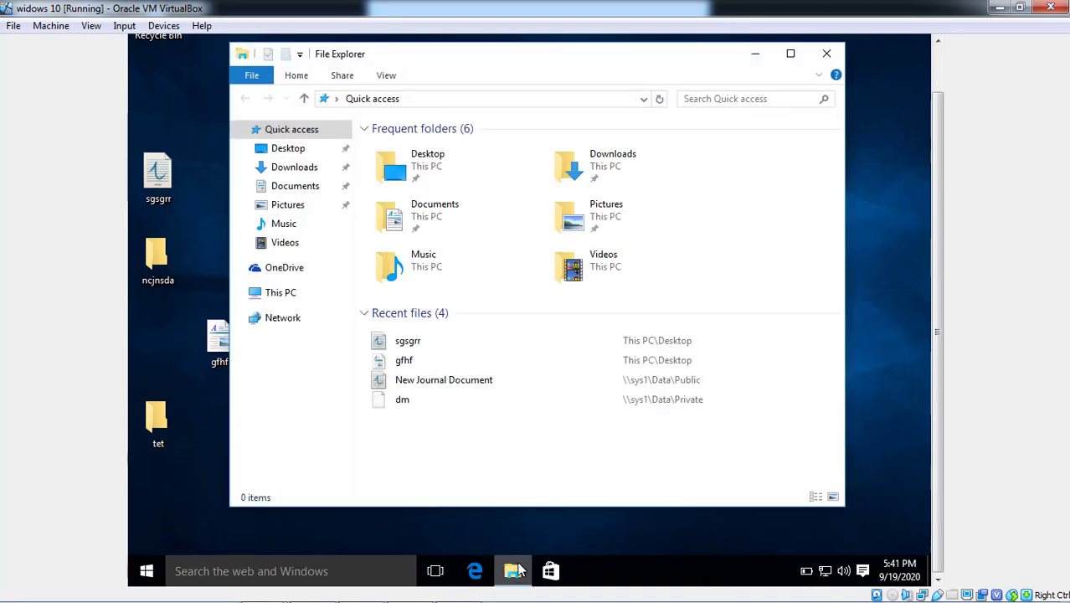
{"action": "right_click", "coordinate": [294, 301]}
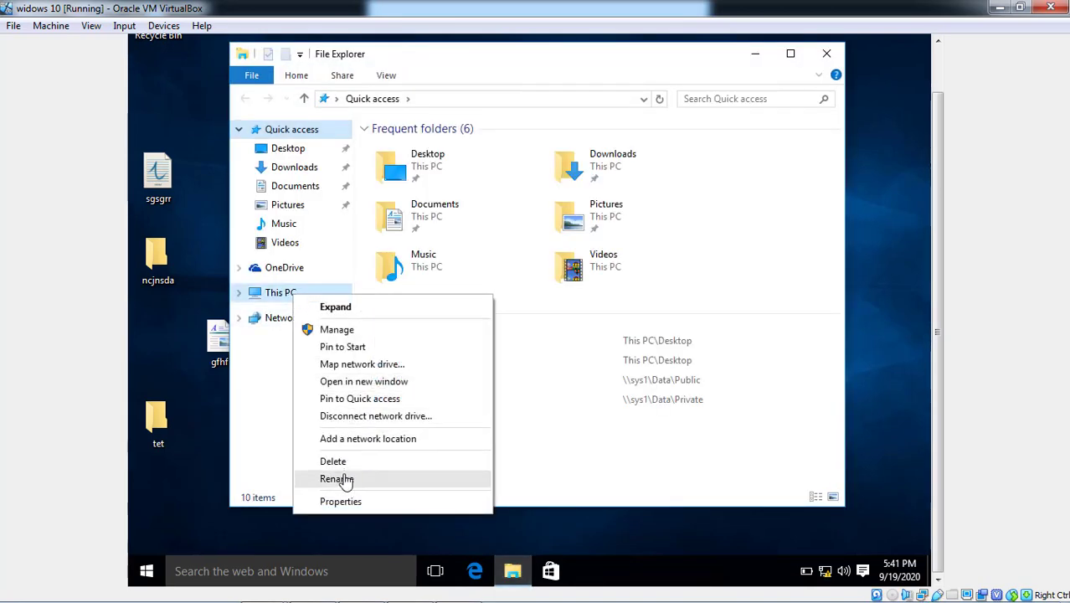
{"action": "left_click", "coordinate": [350, 500]}
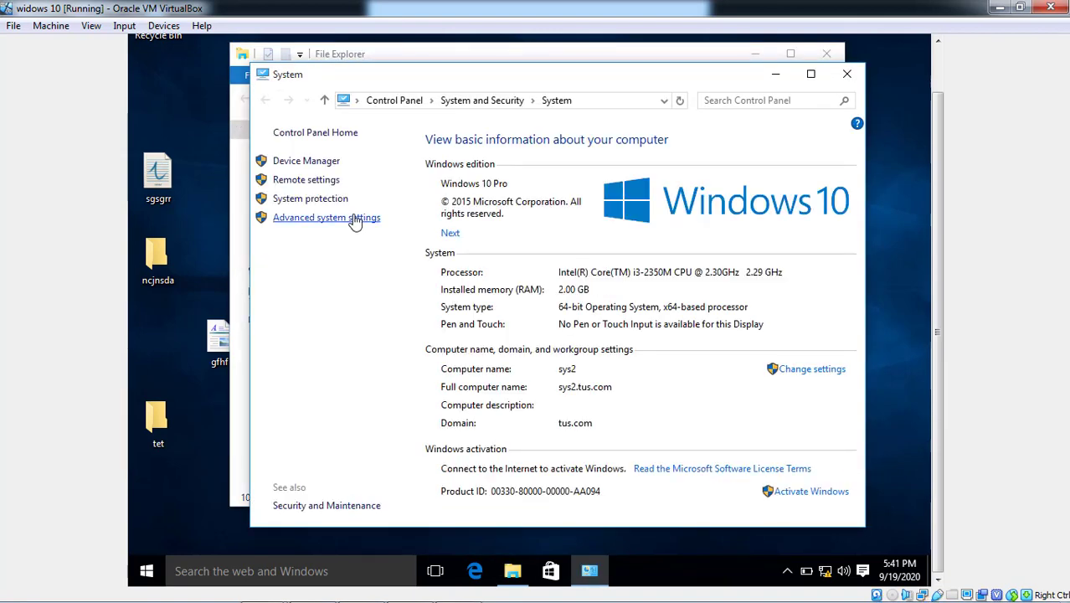
{"action": "left_click", "coordinate": [355, 219]}
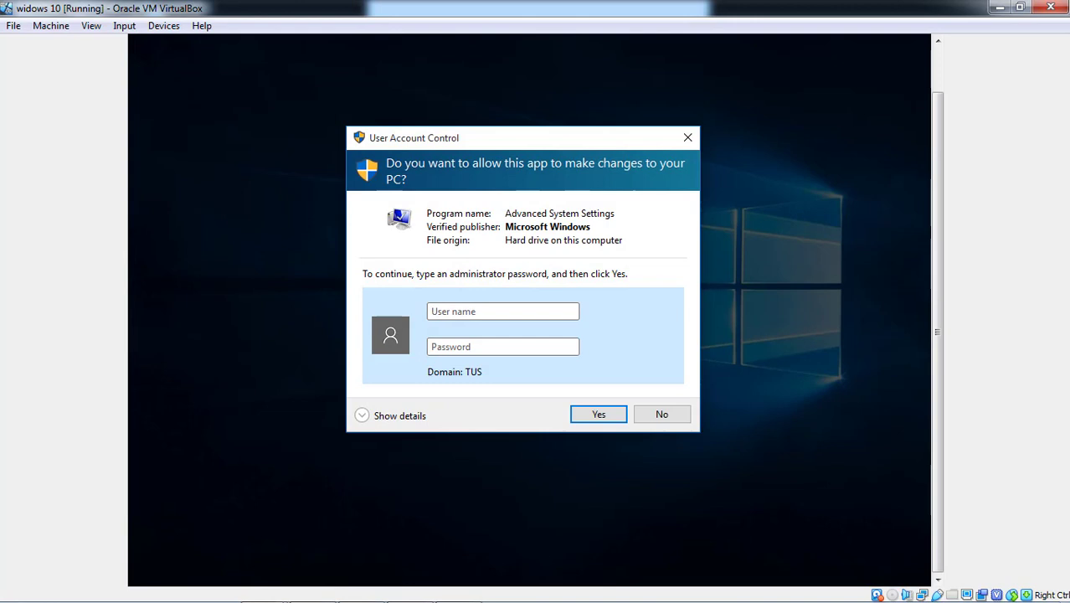
{"action": "type", "text": "administrator"}
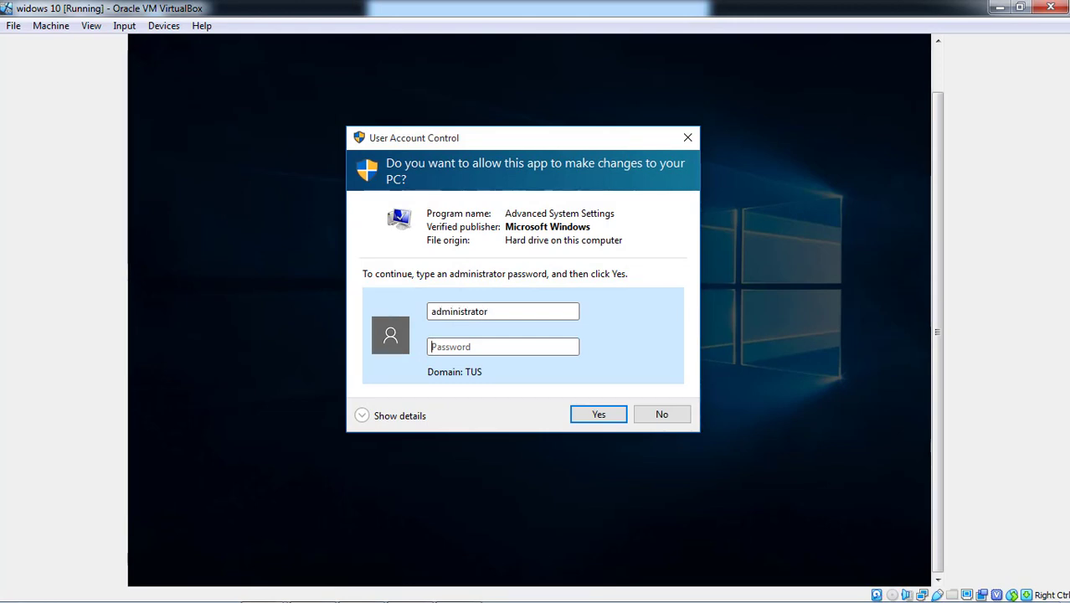
{"action": "type", "text": "••••••••"}
{"action": "key", "text": "Return"}
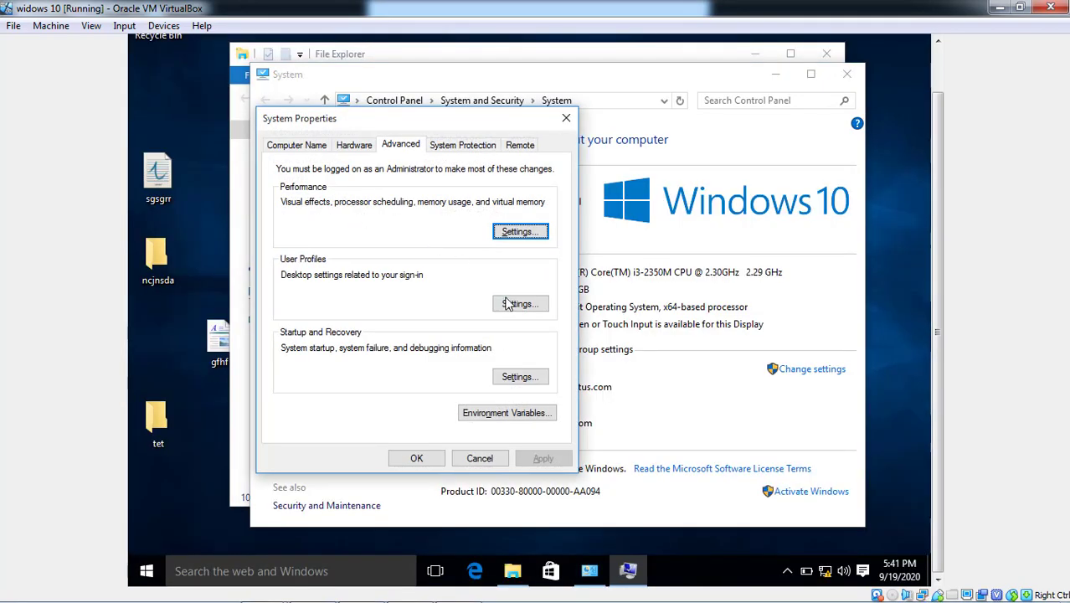
{"action": "left_click", "coordinate": [514, 305]}
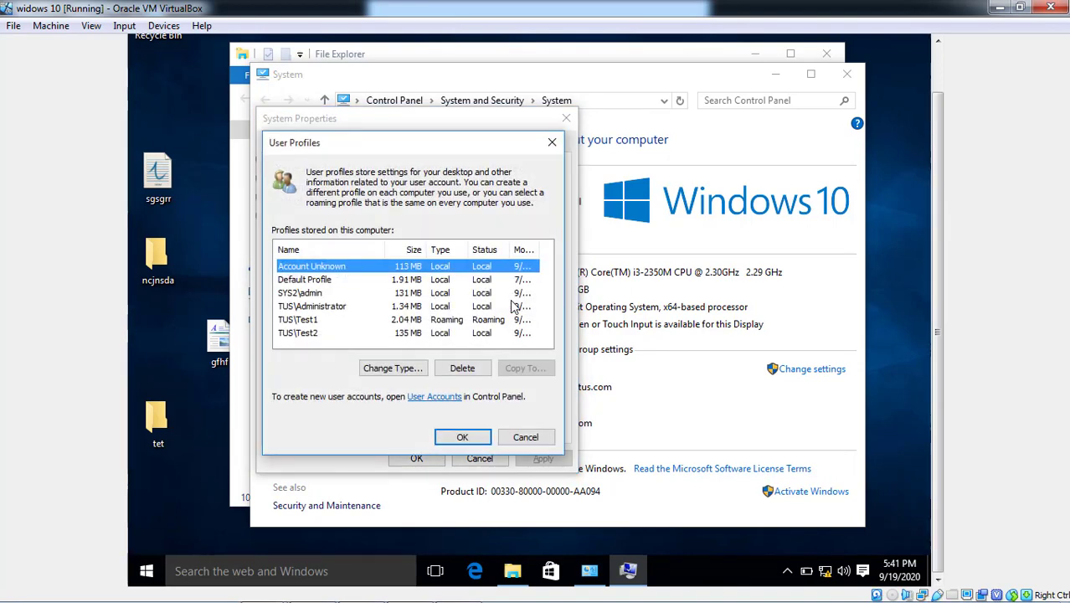
{"action": "left_click", "coordinate": [316, 325]}
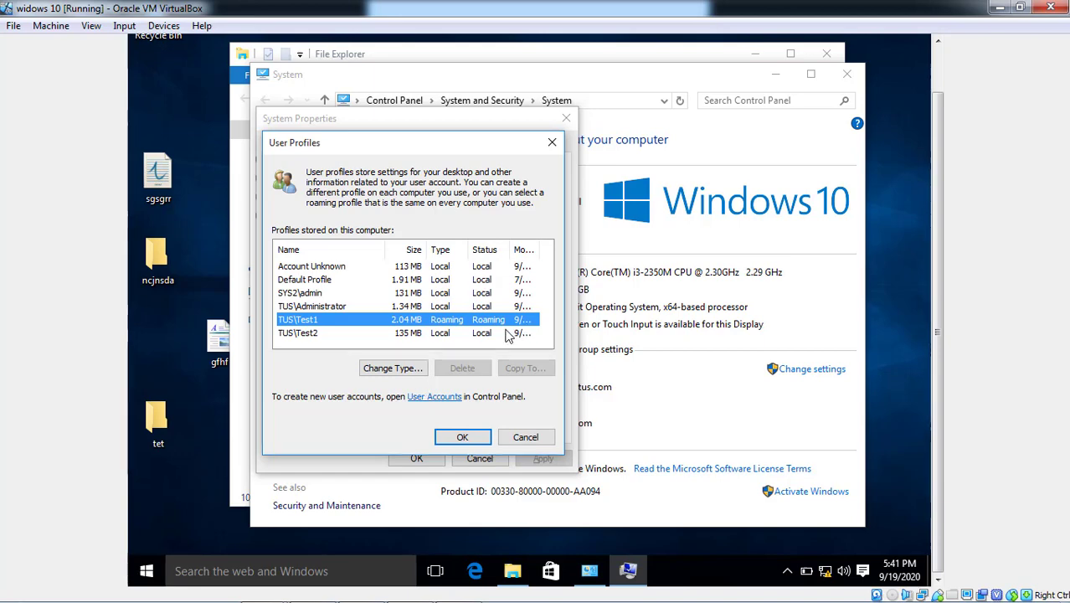
Close the profile dialogs, create a desktop folder named gsgs, and return to VirtualBox Manager
{"action": "left_click", "coordinate": [464, 439]}
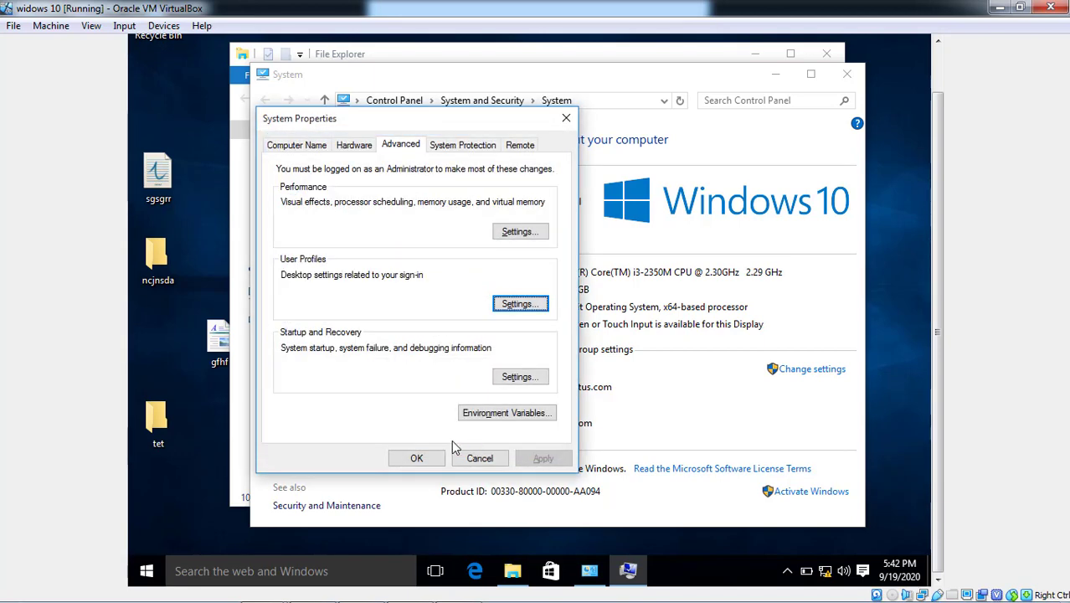
{"action": "left_click", "coordinate": [416, 458]}
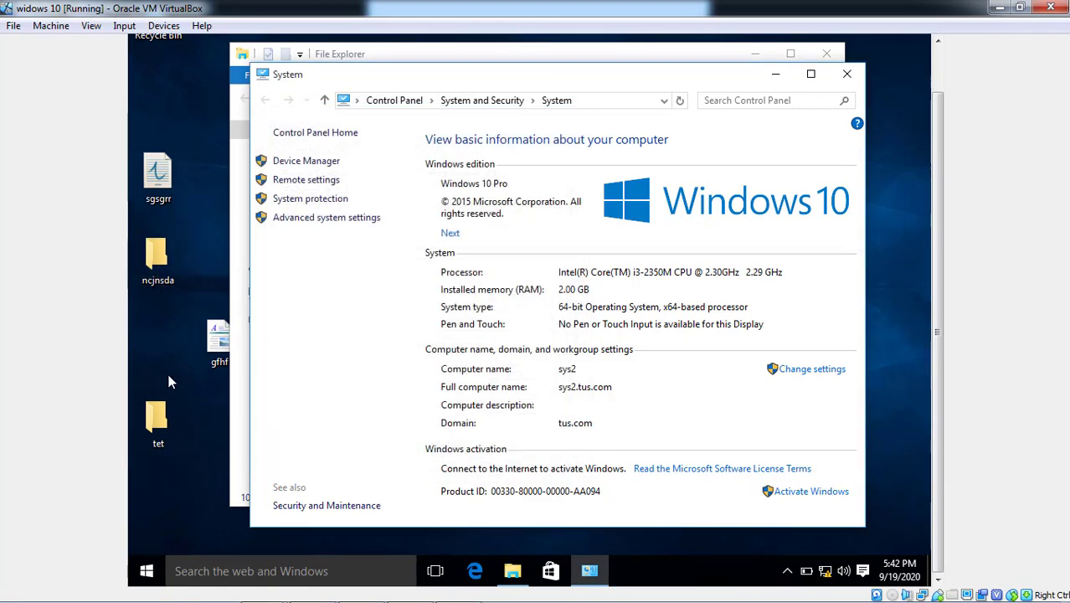
{"action": "right_click", "coordinate": [165, 316]}
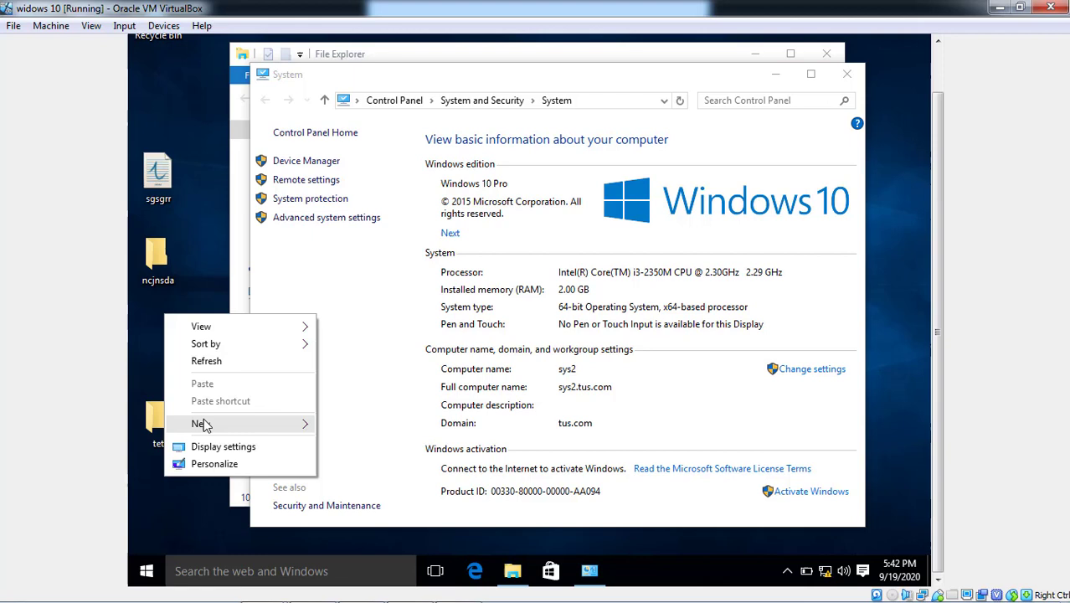
{"action": "mouse_move", "coordinate": [204, 425]}
{"action": "left_click", "coordinate": [341, 425]}
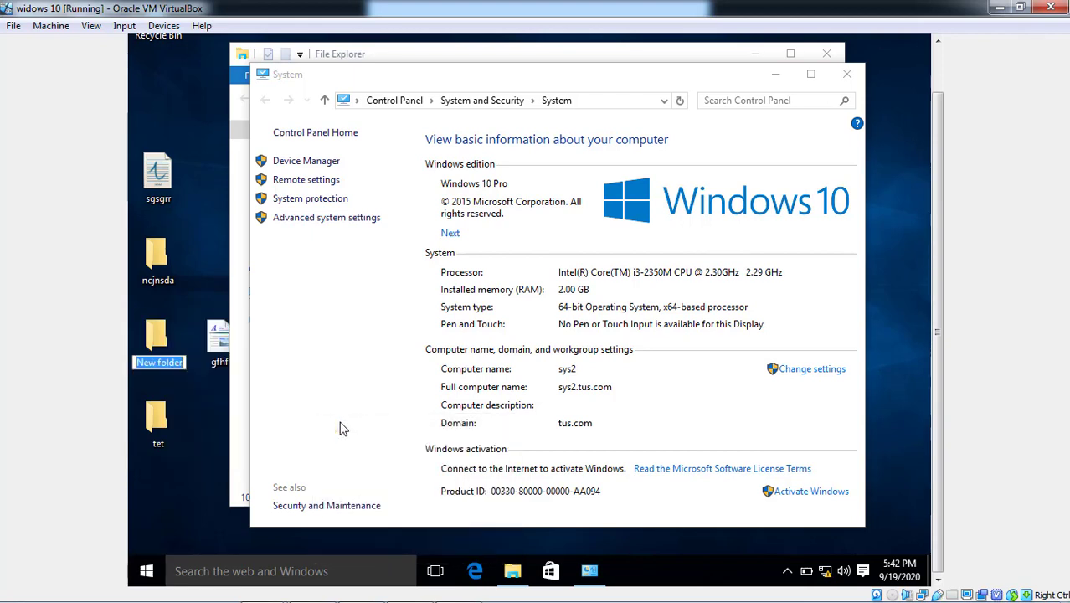
{"action": "type", "text": "gsgs"}
{"action": "key", "text": "Tab"}
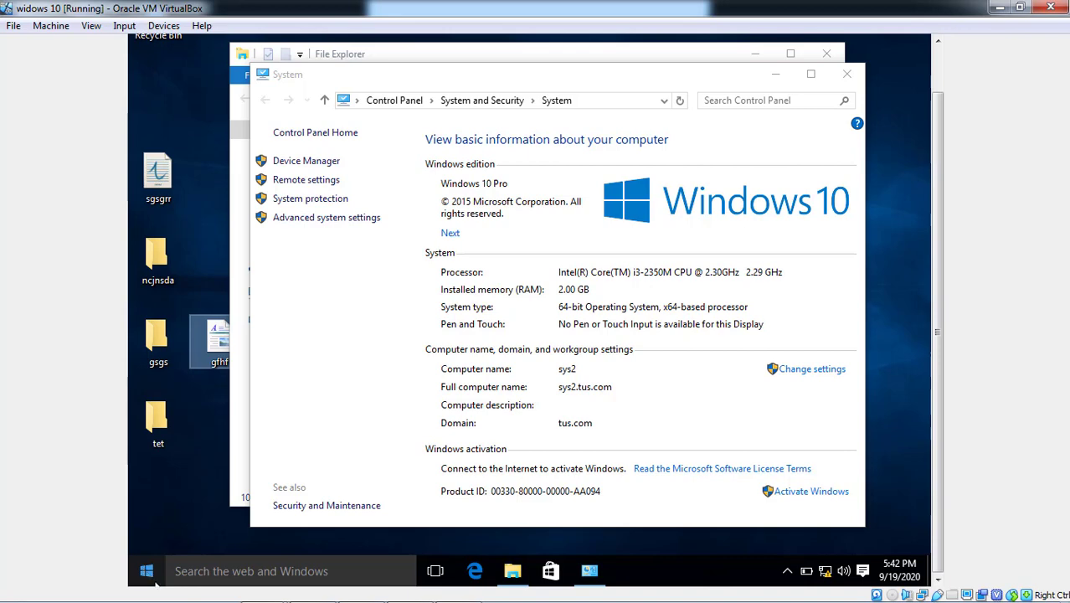
{"action": "left_click", "coordinate": [408, 589]}
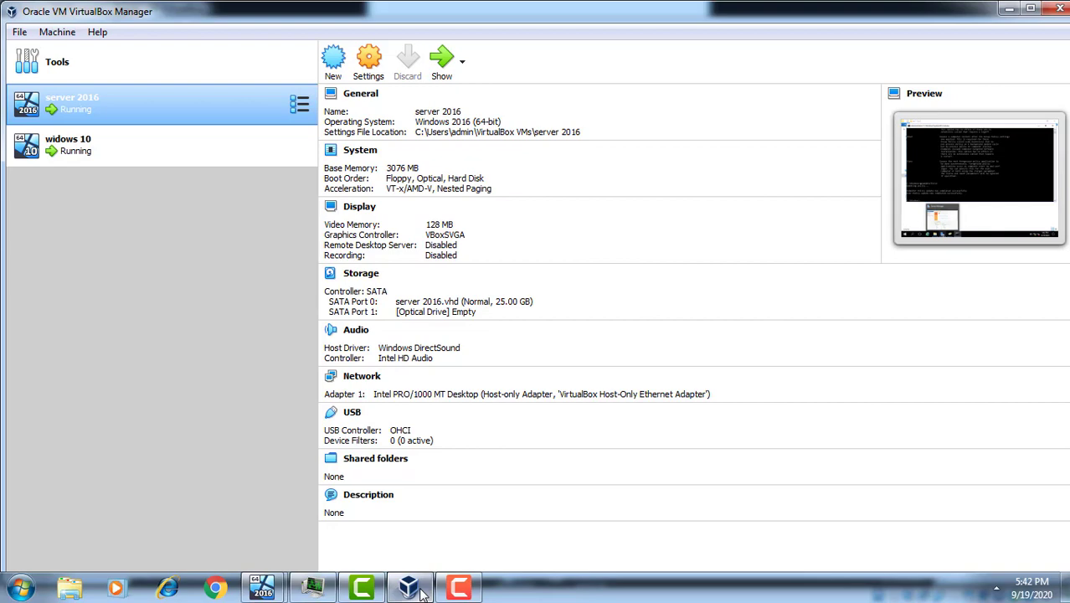
Switch from the Windows 10 VM to the server 2016 VM's File Explorer
{"action": "mouse_move", "coordinate": [276, 586]}
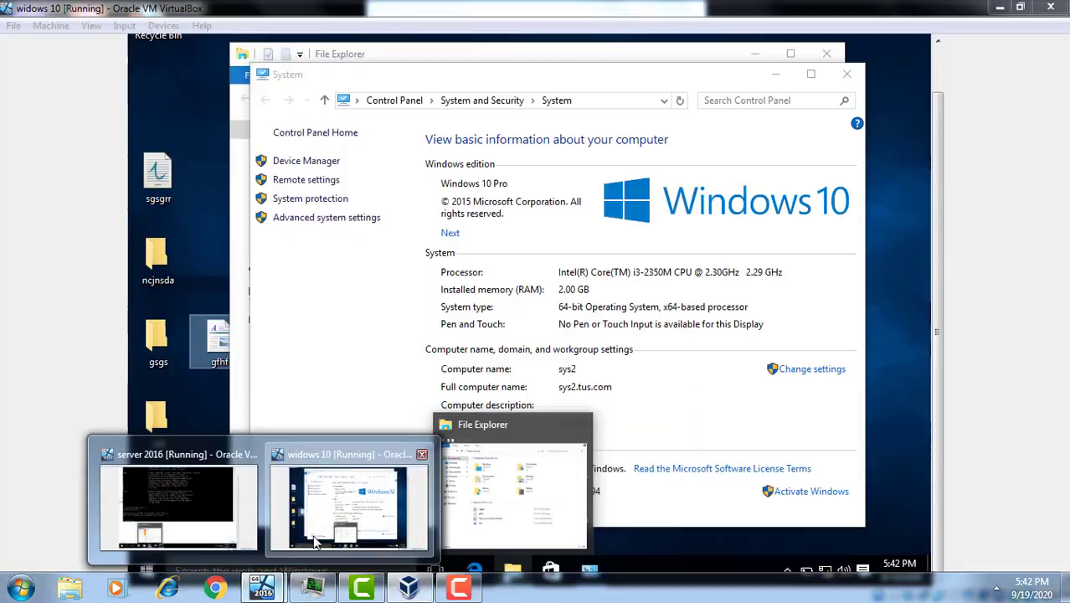
{"action": "left_click", "coordinate": [331, 511]}
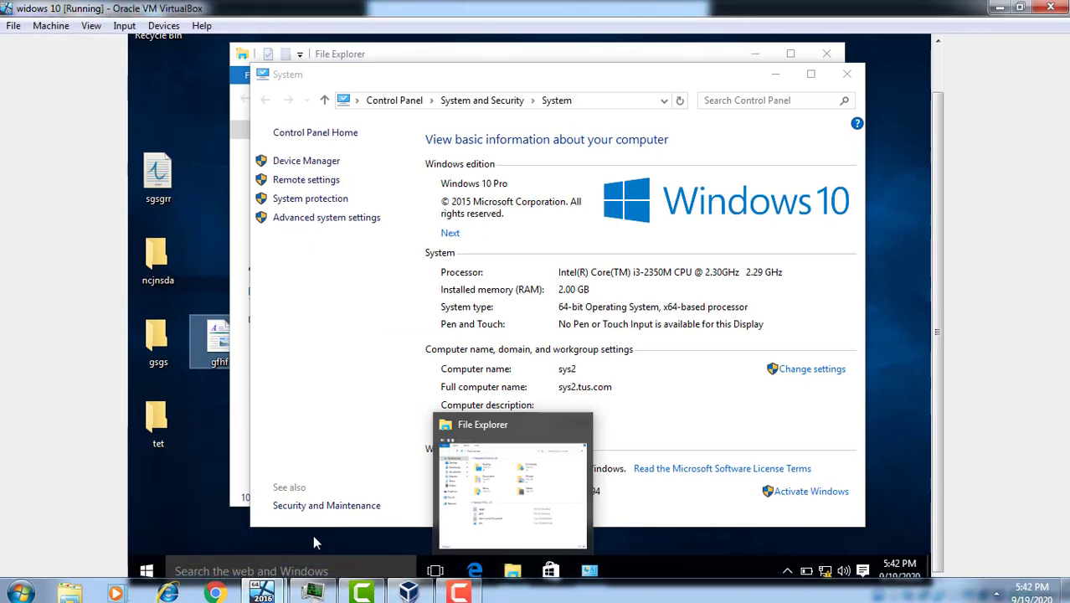
{"action": "left_click", "coordinate": [514, 571]}
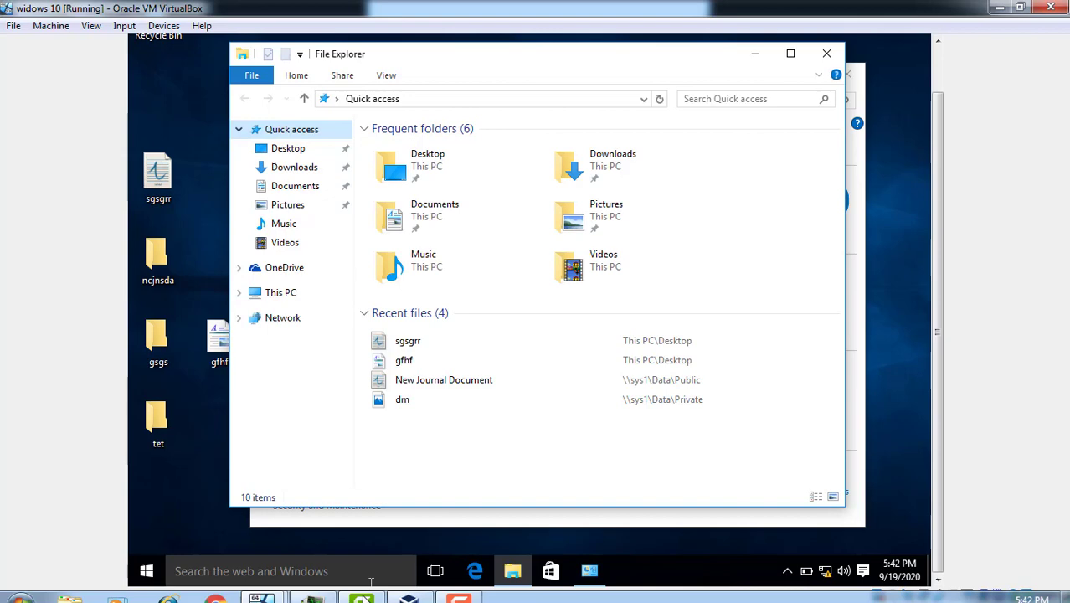
{"action": "mouse_move", "coordinate": [373, 600]}
{"action": "mouse_move", "coordinate": [280, 584]}
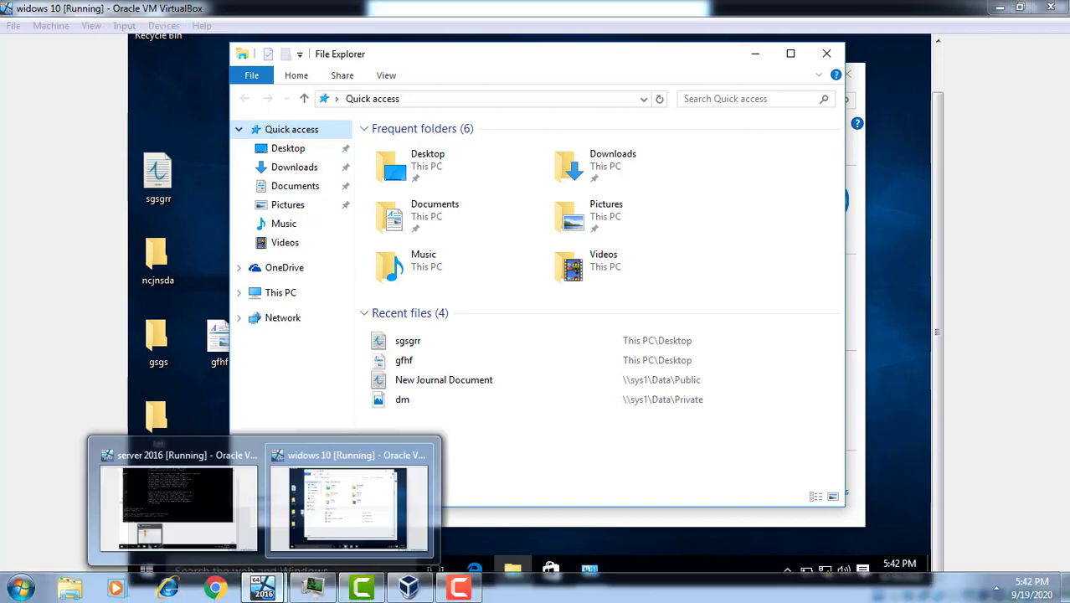
{"action": "left_click", "coordinate": [248, 514]}
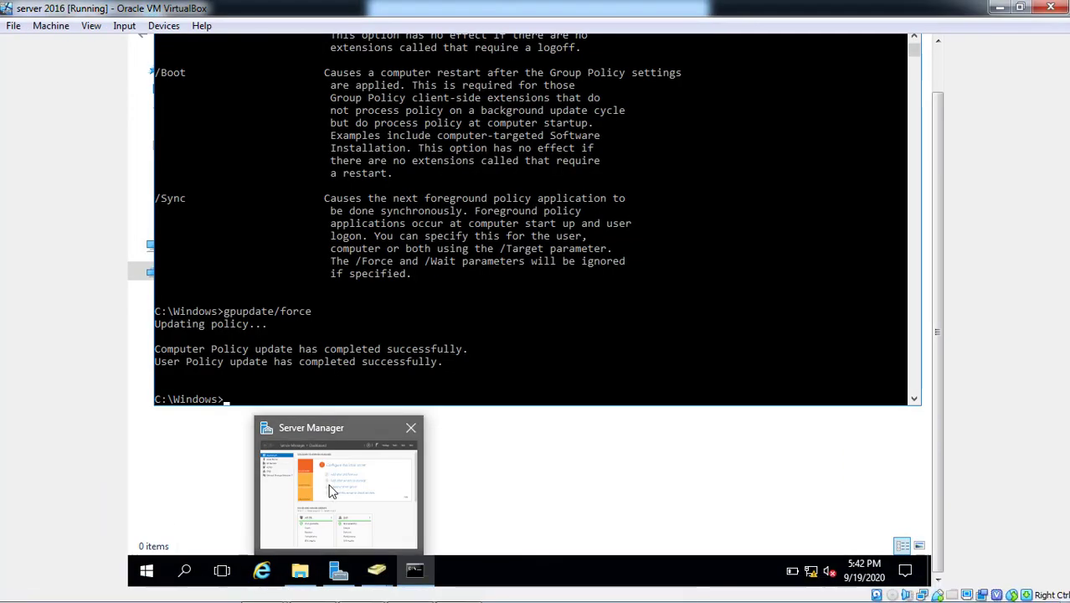
{"action": "left_click", "coordinate": [298, 584]}
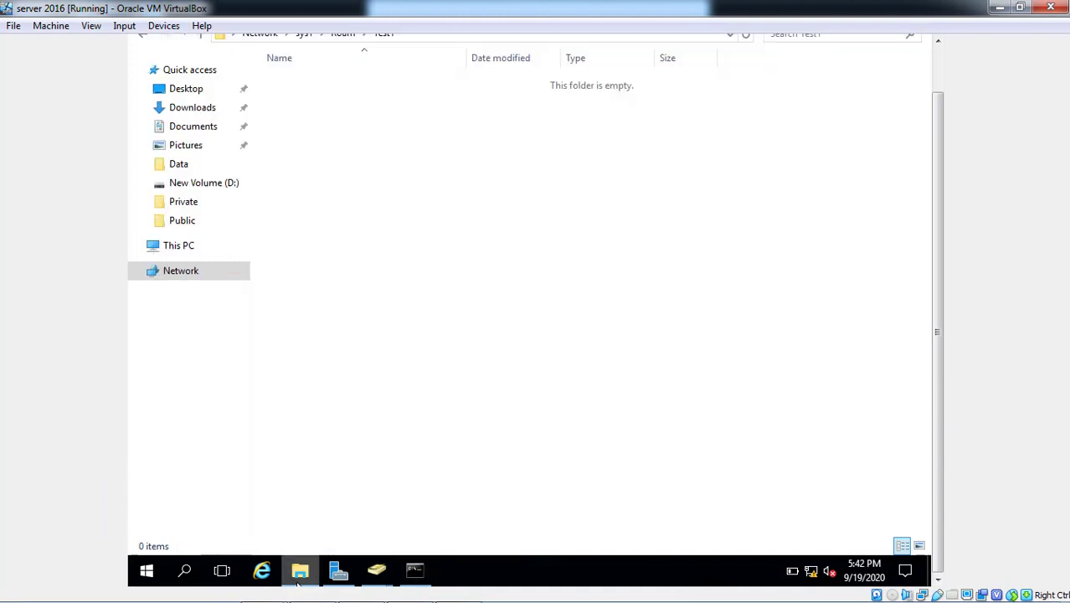
Open D:\Roam and select the new Test1.V5 folder beside Test1
{"action": "left_click", "coordinate": [191, 251]}
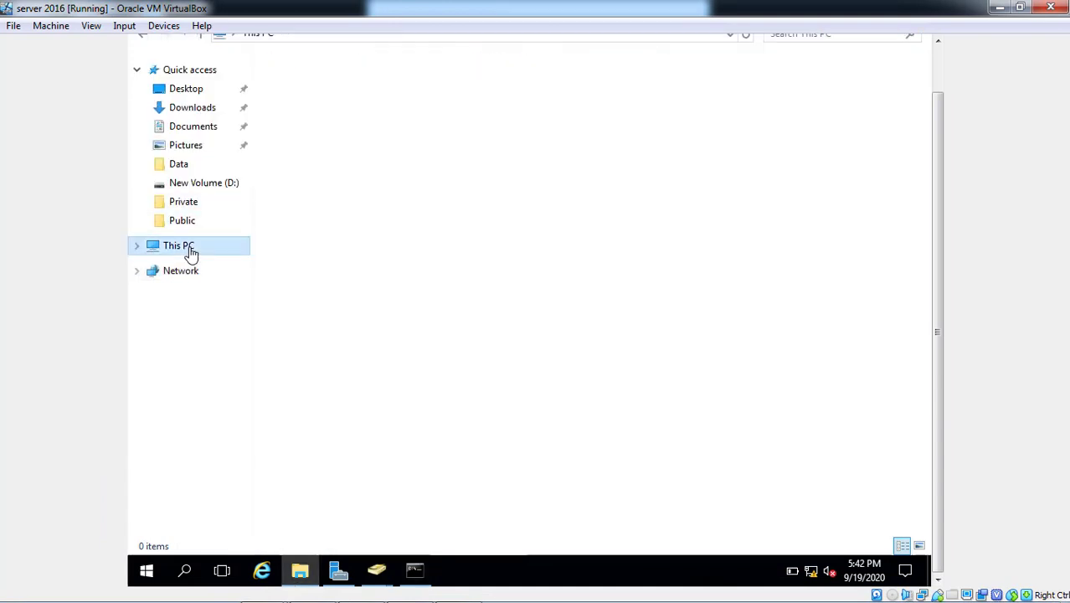
{"action": "left_click", "coordinate": [536, 205]}
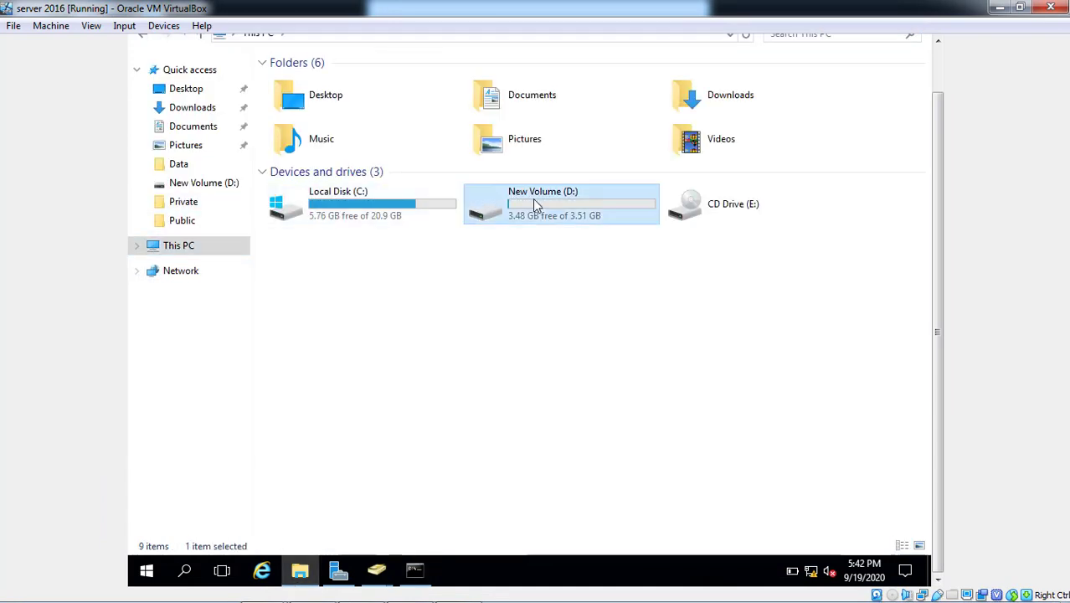
{"action": "double_click", "coordinate": [536, 205]}
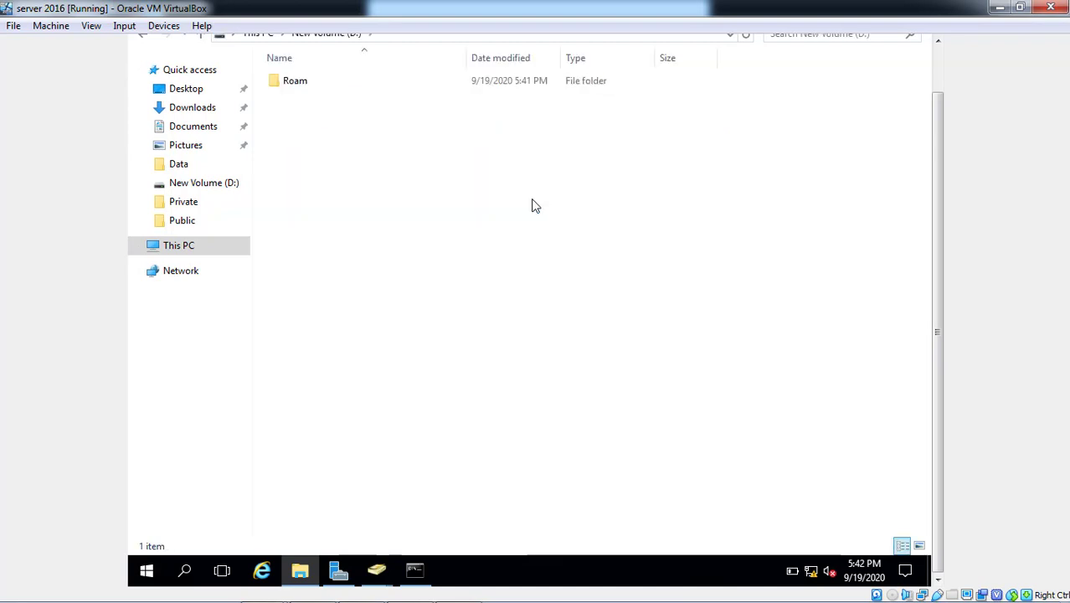
{"action": "double_click", "coordinate": [272, 84]}
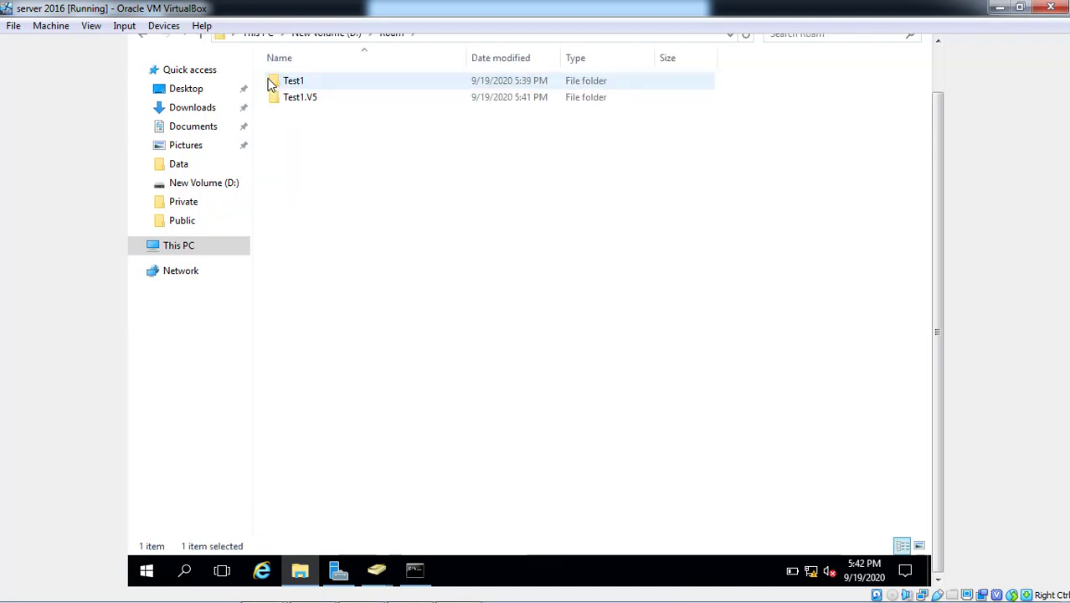
{"action": "left_click", "coordinate": [295, 103]}
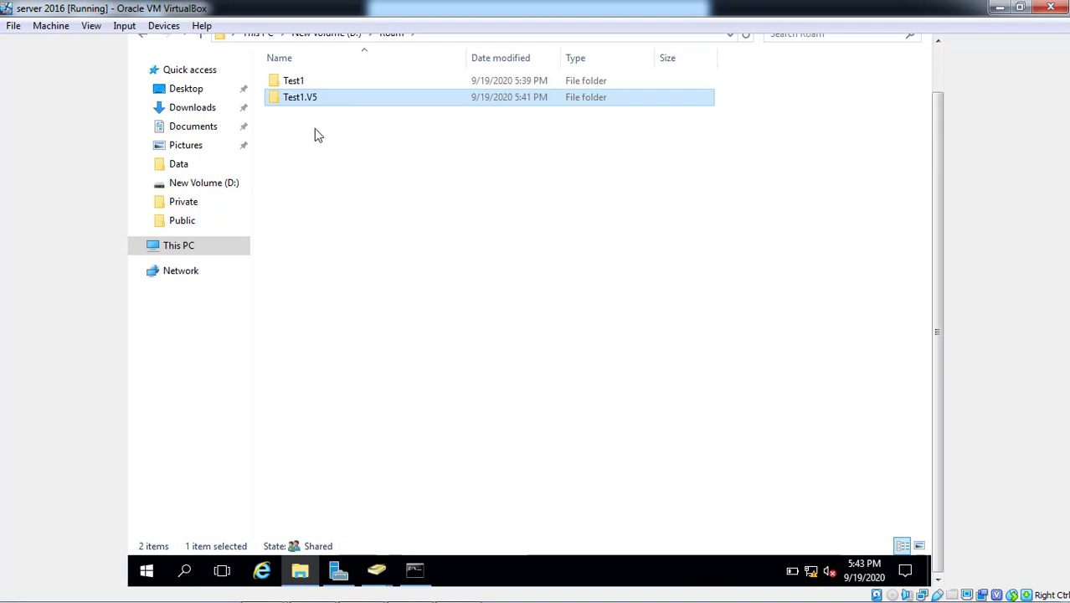
{"action": "left_click", "coordinate": [944, 79]}
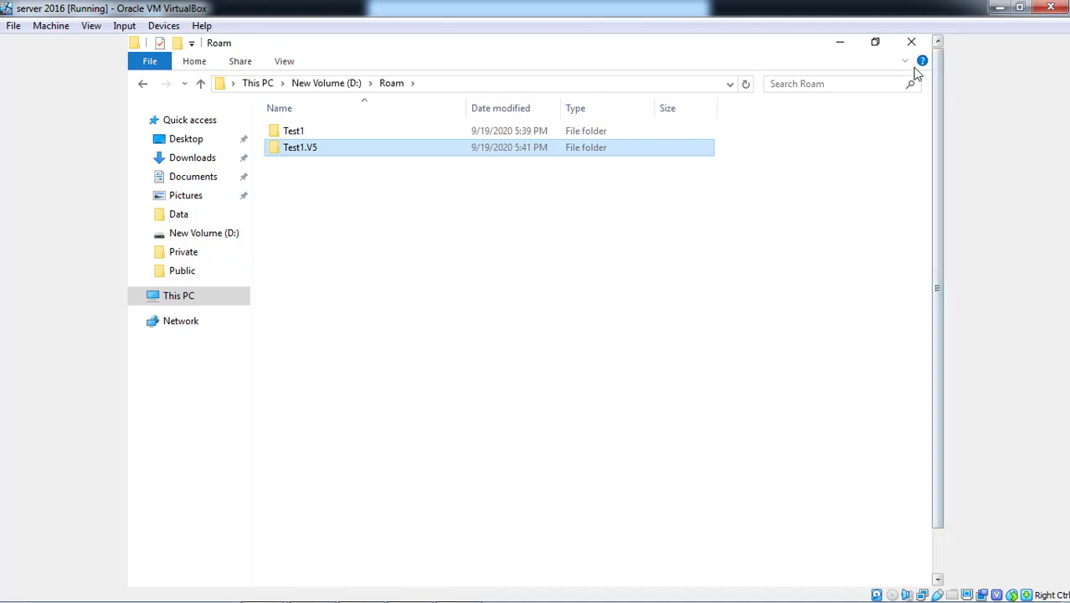
Close the Roam File Explorer and Command Prompt windows, leaving the tus.com Users list visible
{"action": "left_click", "coordinate": [918, 46]}
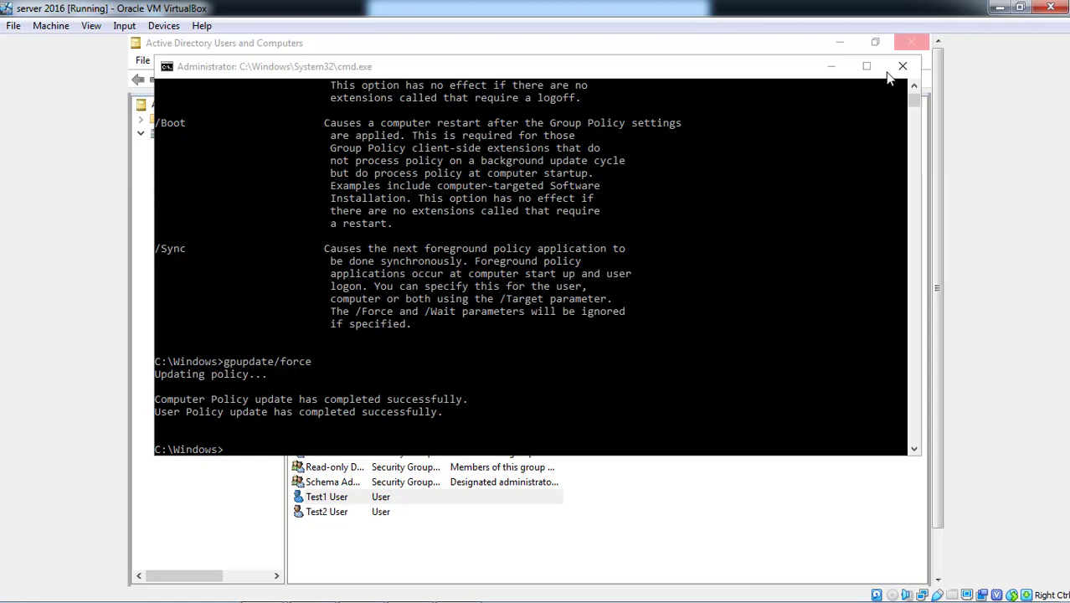
{"action": "left_click", "coordinate": [901, 68]}
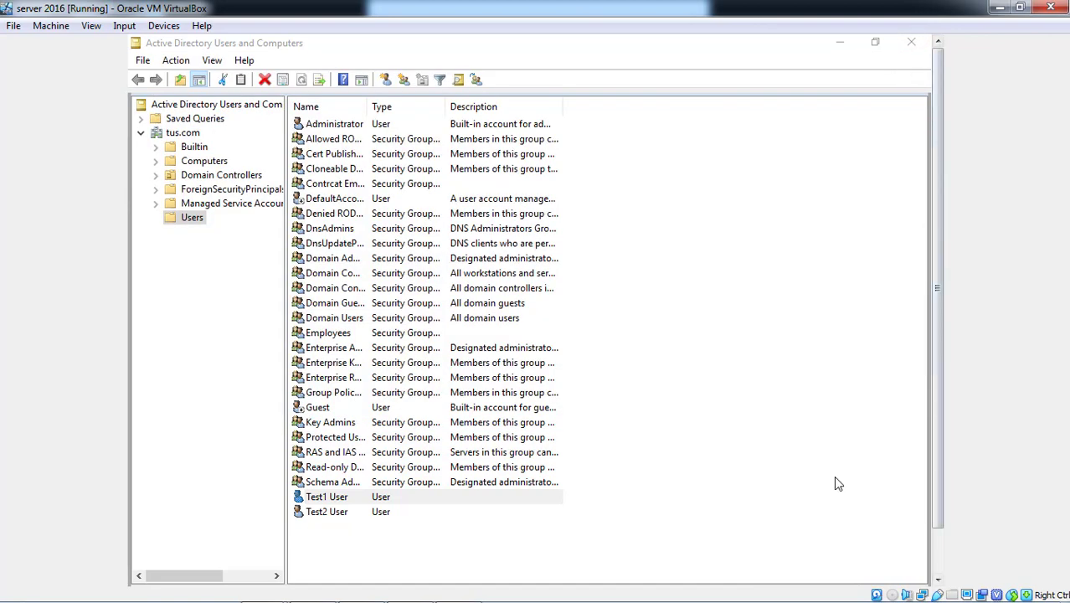
{"action": "mouse_move", "coordinate": [638, 582]}
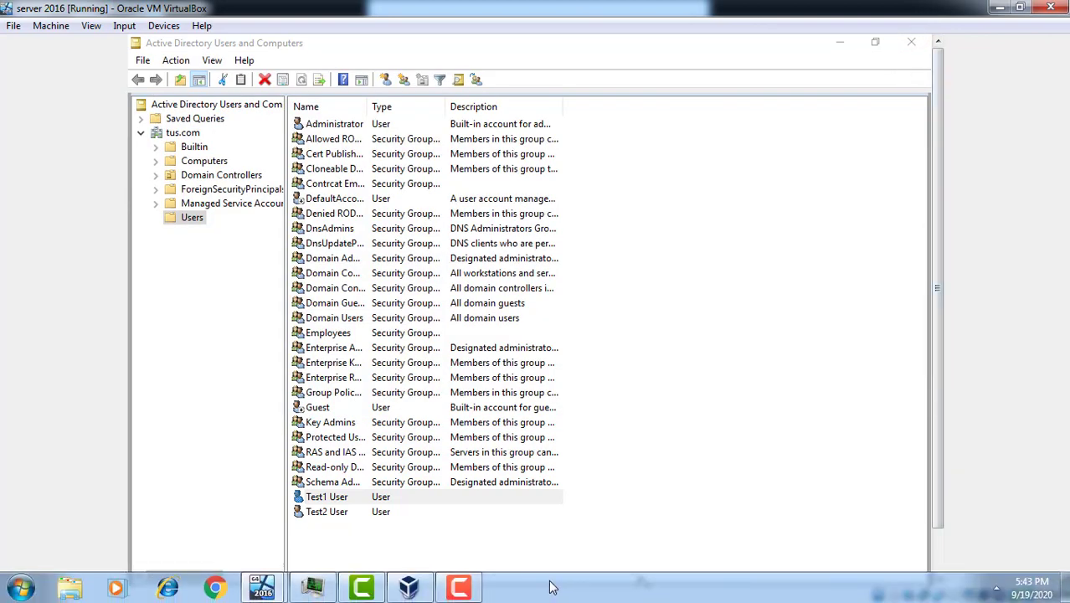